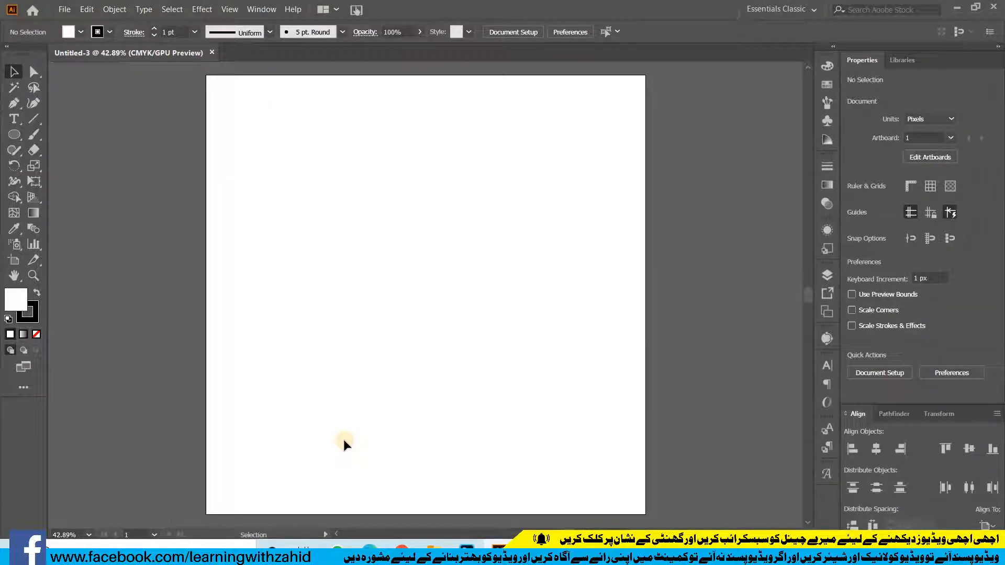
Draw a black triangle about 470 by 407 px with the Polygon tool and move it to the artboard's upper middle
{"action": "left_click", "coordinate": [18, 140]}
{"action": "left_click_drag", "start_coordinate": [15, 140], "coordinate": [58, 180]}
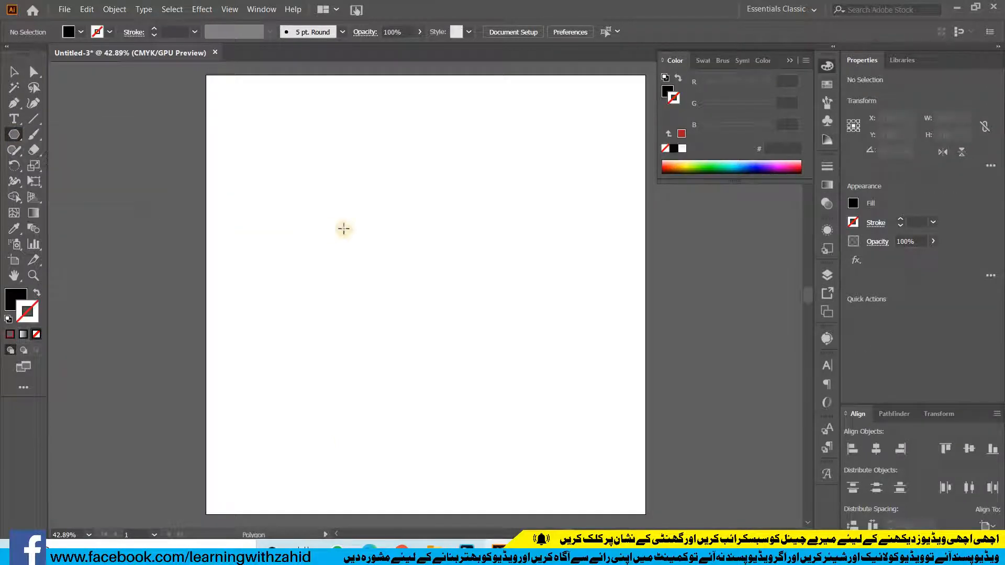
{"action": "left_click_drag", "start_coordinate": [384, 209], "coordinate": [448, 311]}
{"action": "key", "text": "shift+Down"}
{"action": "key", "text": "shift+Down"}
{"action": "key", "text": "shift+Down"}
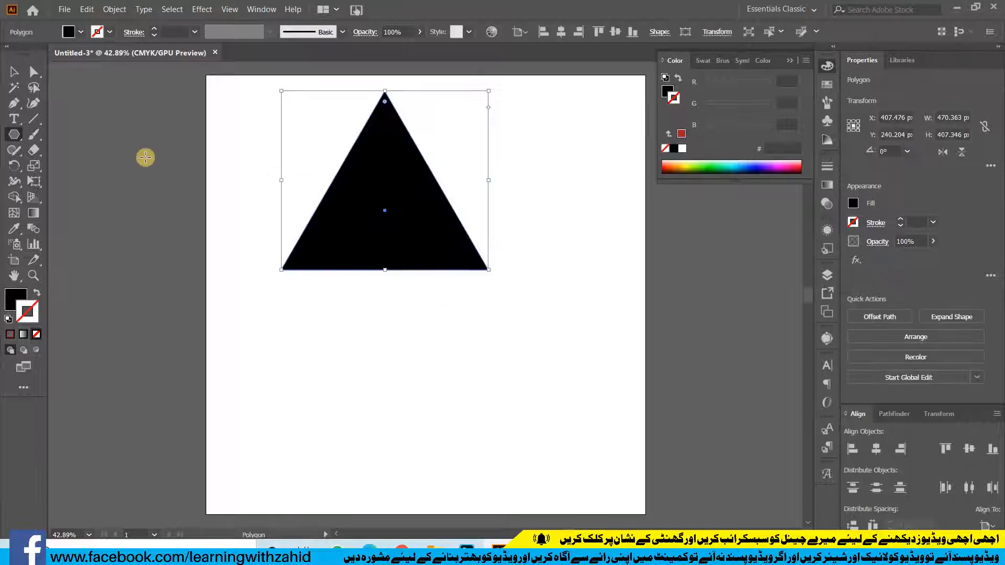
{"action": "left_click", "coordinate": [14, 71]}
{"action": "left_click_drag", "start_coordinate": [457, 234], "coordinate": [510, 278]}
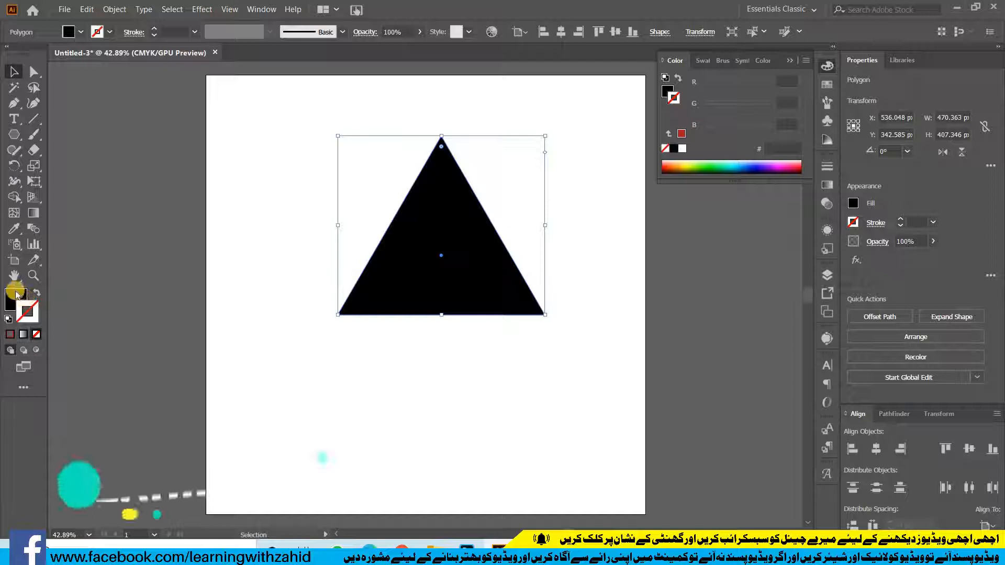
Turn the triangle into an unfilled 35 pt black outline and narrow it to about 373 px wide
{"action": "left_click", "coordinate": [38, 293]}
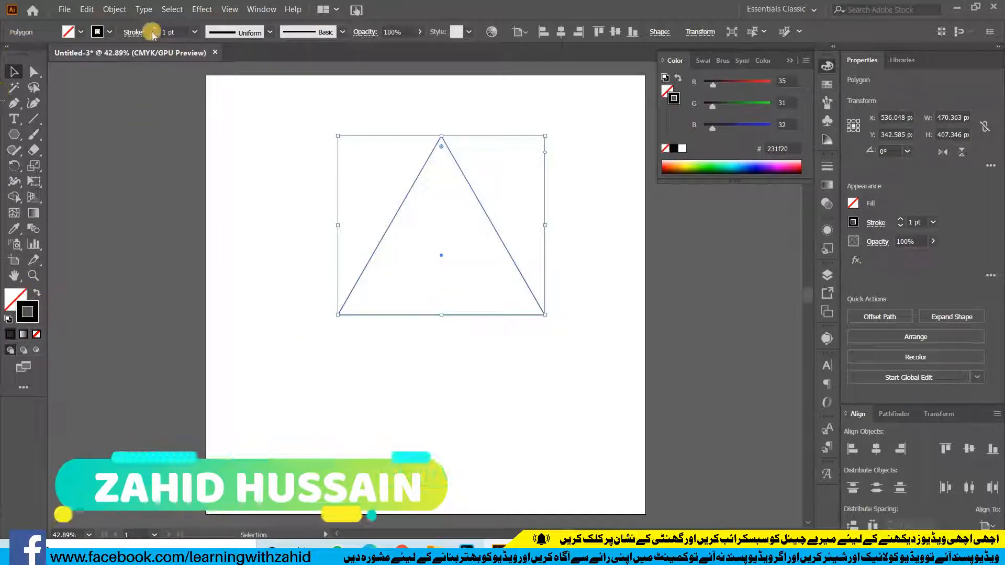
{"action": "left_click_drag", "start_coordinate": [153, 30], "coordinate": [153, 31]}
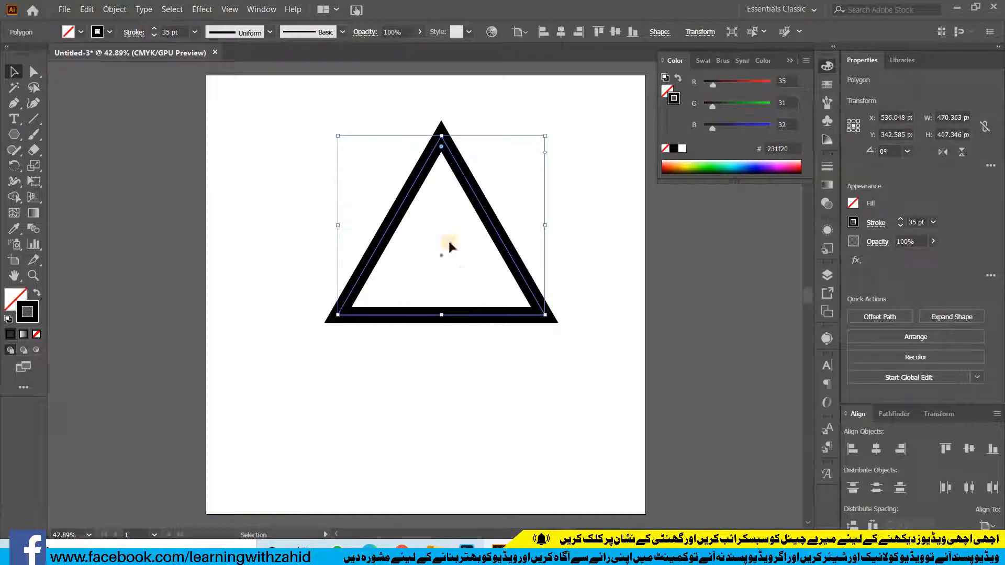
{"action": "left_click_drag", "start_coordinate": [548, 225], "coordinate": [502, 225]}
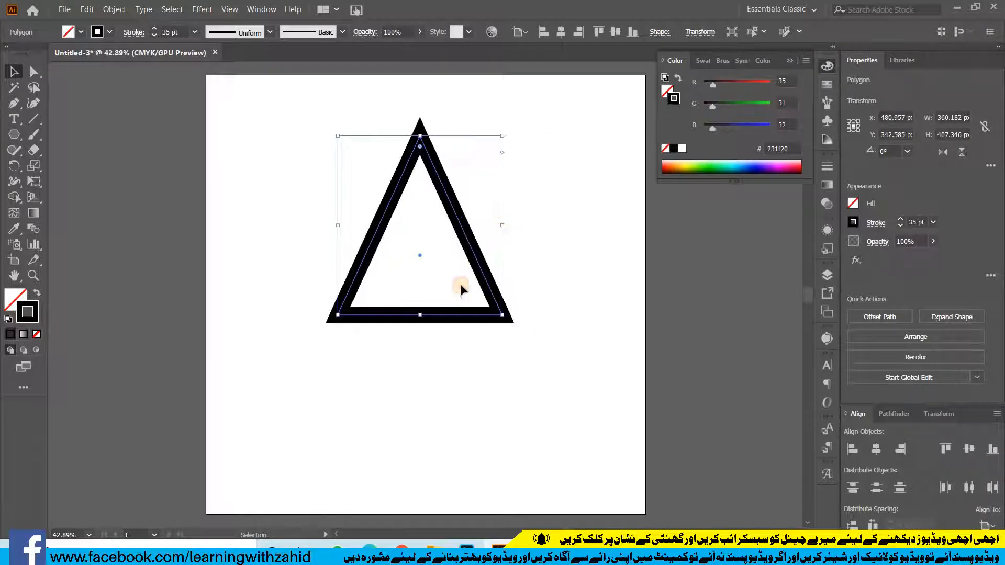
Draw a circle about 359 px in diameter centred on the triangle's base and colour its stroke green (#239420)
{"action": "left_click", "coordinate": [14, 134]}
{"action": "left_click", "coordinate": [82, 169]}
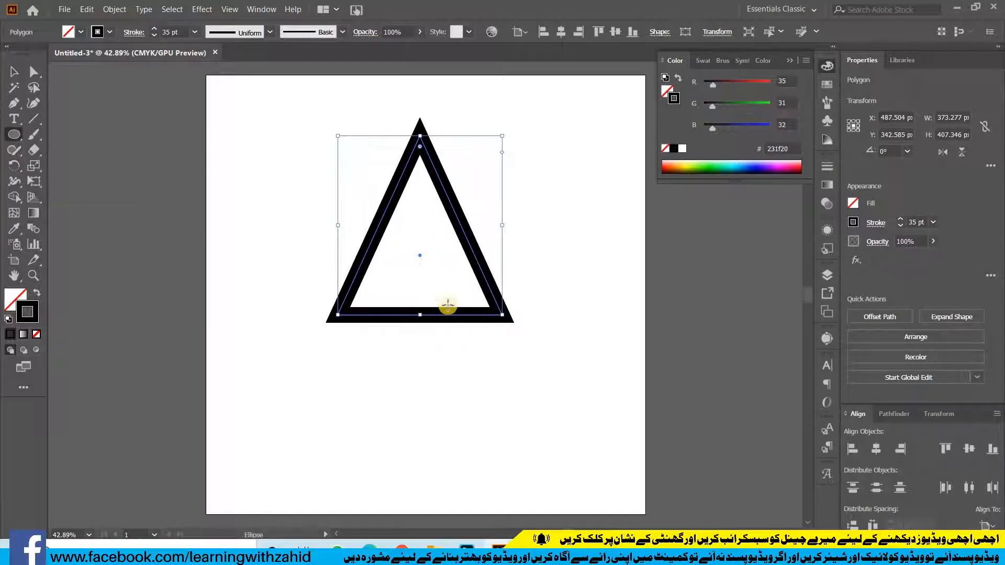
{"action": "left_click_drag", "start_coordinate": [420, 313], "coordinate": [499, 391]}
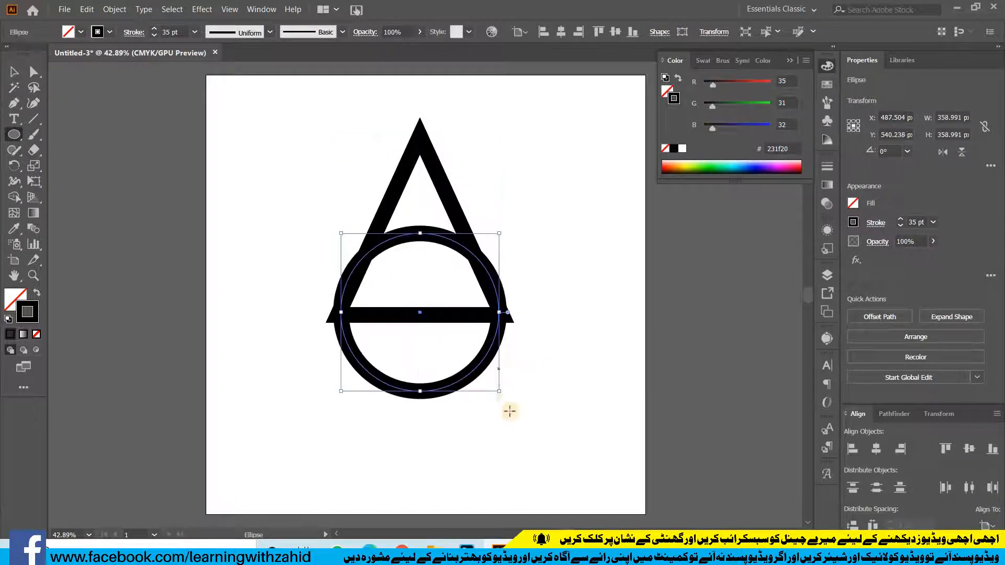
{"action": "left_click", "coordinate": [742, 105]}
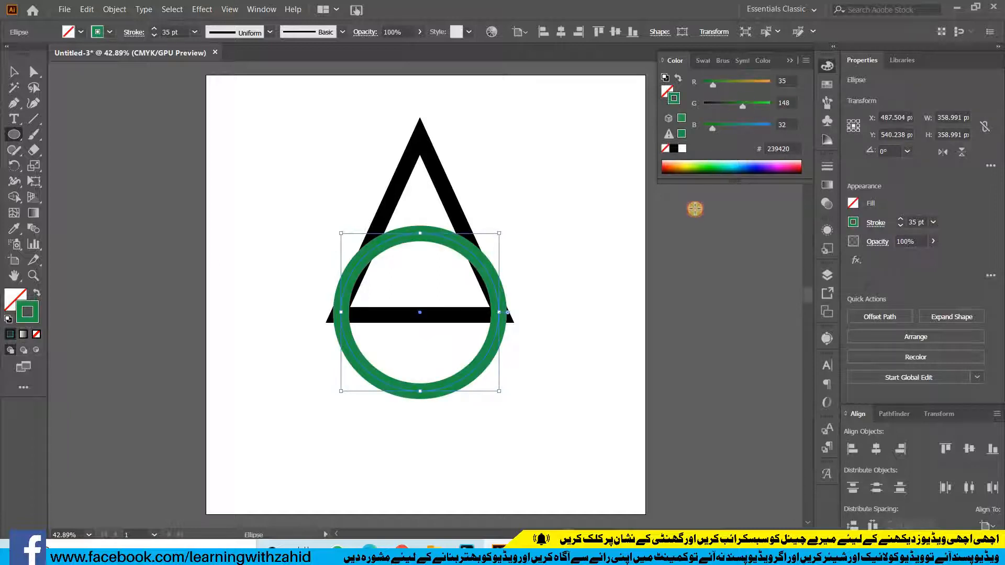
Move the green circle slightly down the triangle and set its stroke weight to 44 pt
{"action": "key", "text": "ctrl+equal"}
{"action": "key", "text": "ctrl+equal"}
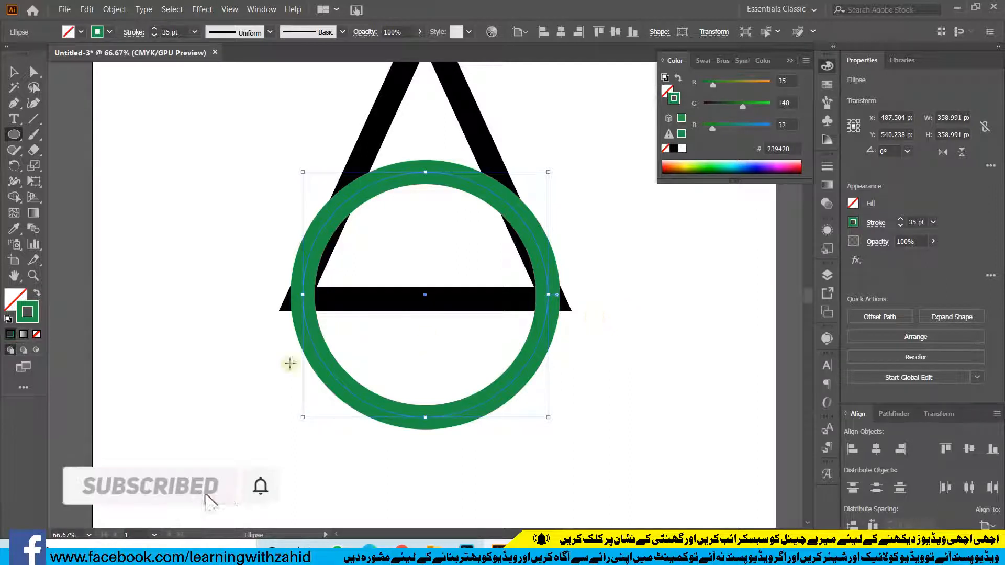
{"action": "key", "text": "v"}
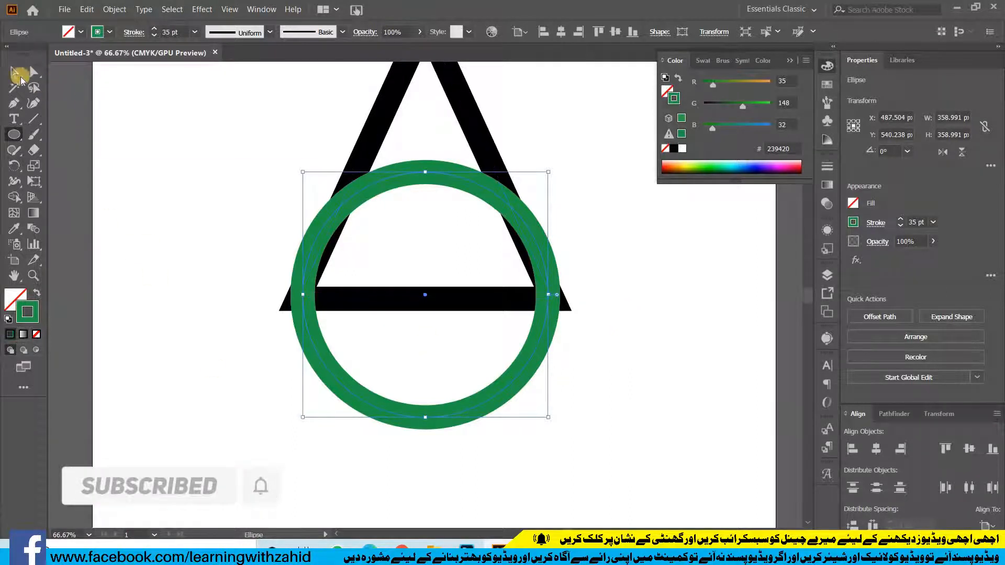
{"action": "left_click_drag", "start_coordinate": [439, 171], "coordinate": [441, 192]}
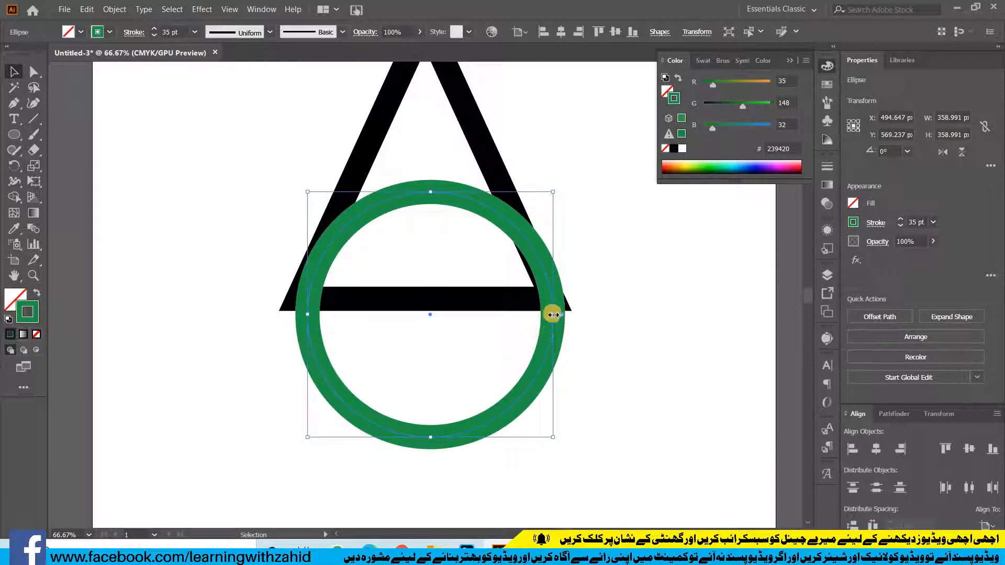
{"action": "left_click", "coordinate": [900, 219]}
{"action": "left_click", "coordinate": [900, 220]}
{"action": "left_click", "coordinate": [900, 219]}
{"action": "left_click", "coordinate": [900, 220]}
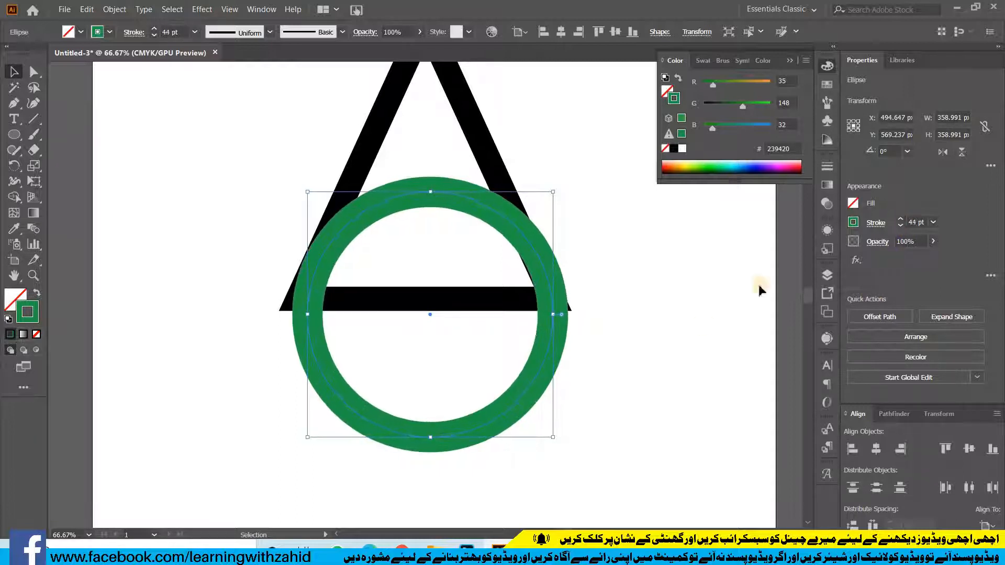
Lower the green circle further and stretch it into an ellipse about 394 px wide, centred under the triangle
{"action": "left_click_drag", "start_coordinate": [551, 293], "coordinate": [552, 323]}
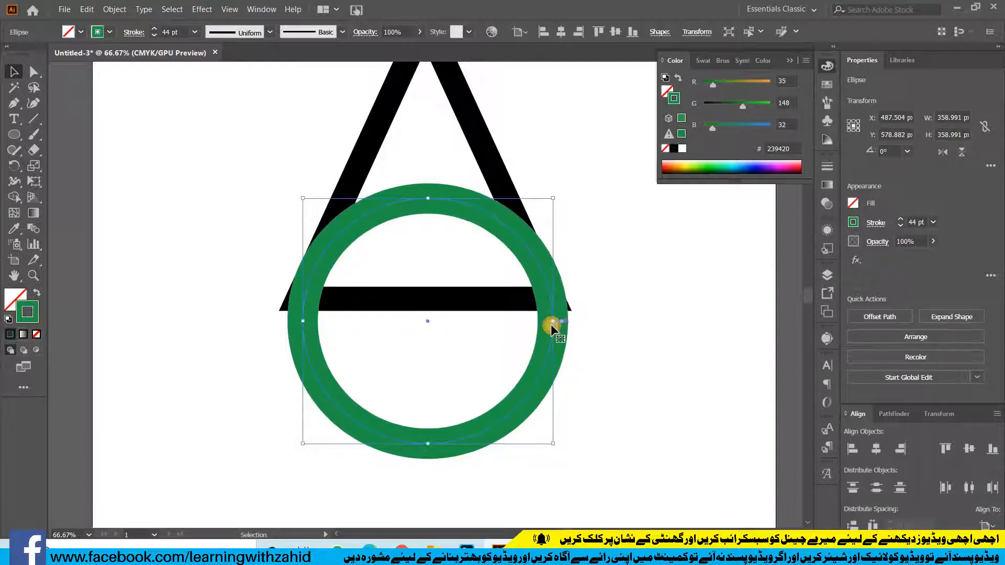
{"action": "left_click", "coordinate": [452, 215]}
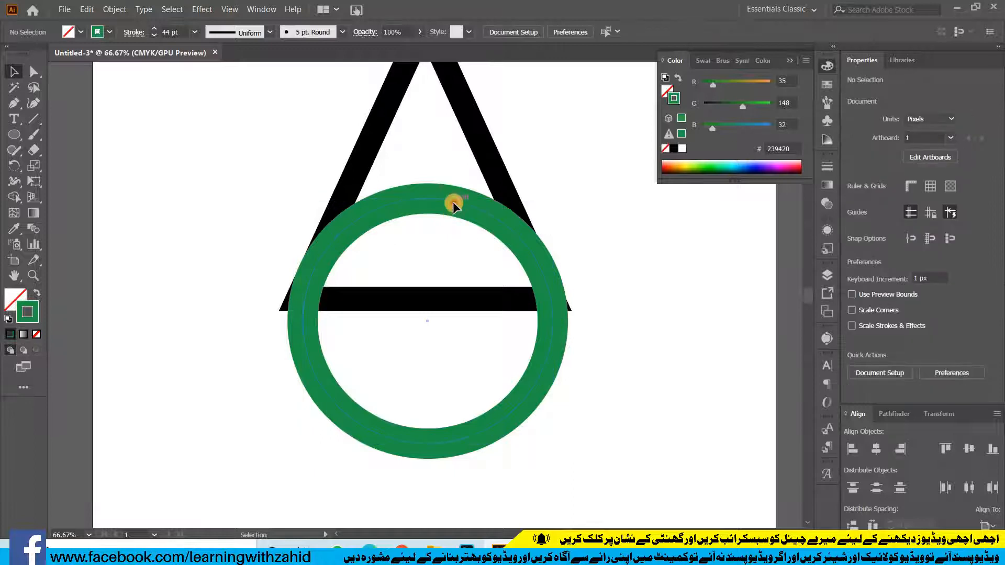
{"action": "left_click_drag", "start_coordinate": [453, 202], "coordinate": [453, 209]}
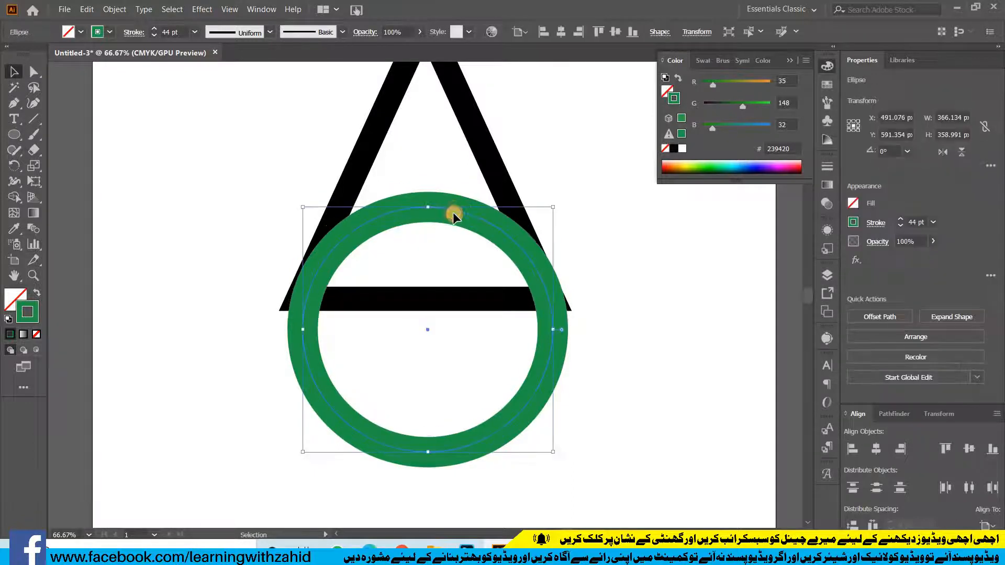
{"action": "left_click_drag", "start_coordinate": [299, 333], "coordinate": [288, 333]}
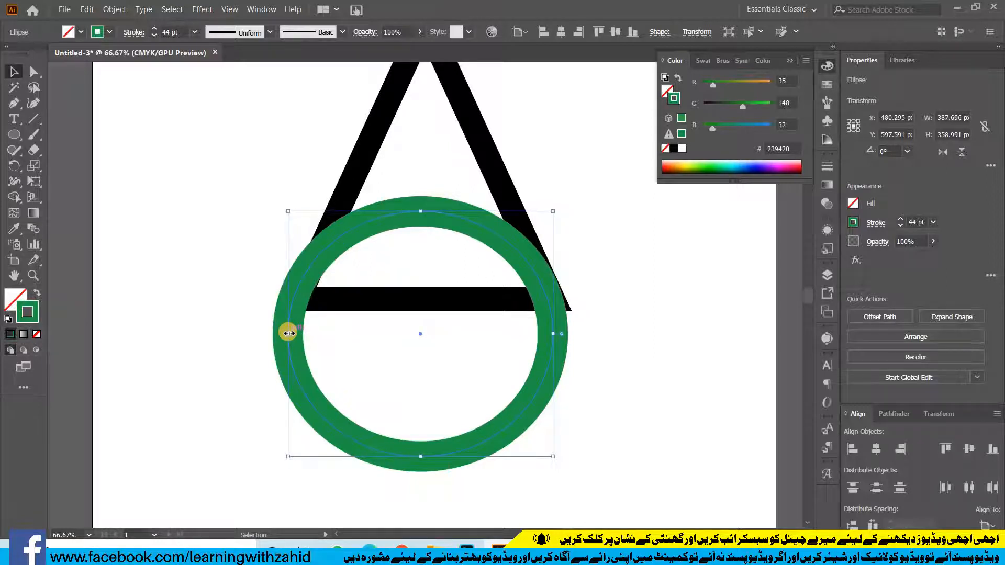
{"action": "left_click_drag", "start_coordinate": [288, 334], "coordinate": [291, 333]}
{"action": "left_click_drag", "start_coordinate": [553, 335], "coordinate": [560, 333]}
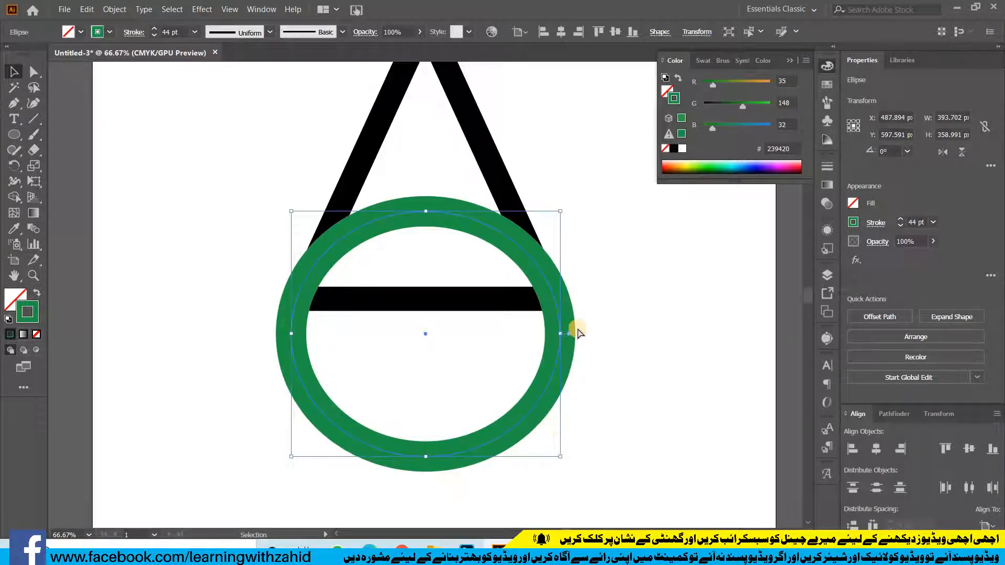
Expand the fill and stroke of both the triangle and the green ellipse into shapes
{"action": "key", "text": "ctrl+minus"}
{"action": "left_click_drag", "start_coordinate": [579, 337], "coordinate": [585, 396]}
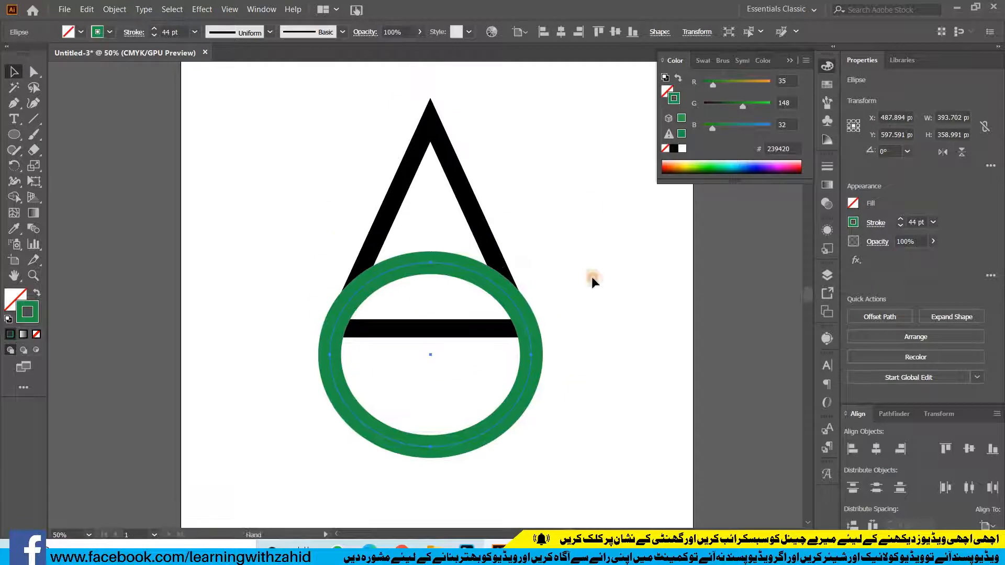
{"action": "left_click_drag", "start_coordinate": [297, 413], "coordinate": [503, 246]}
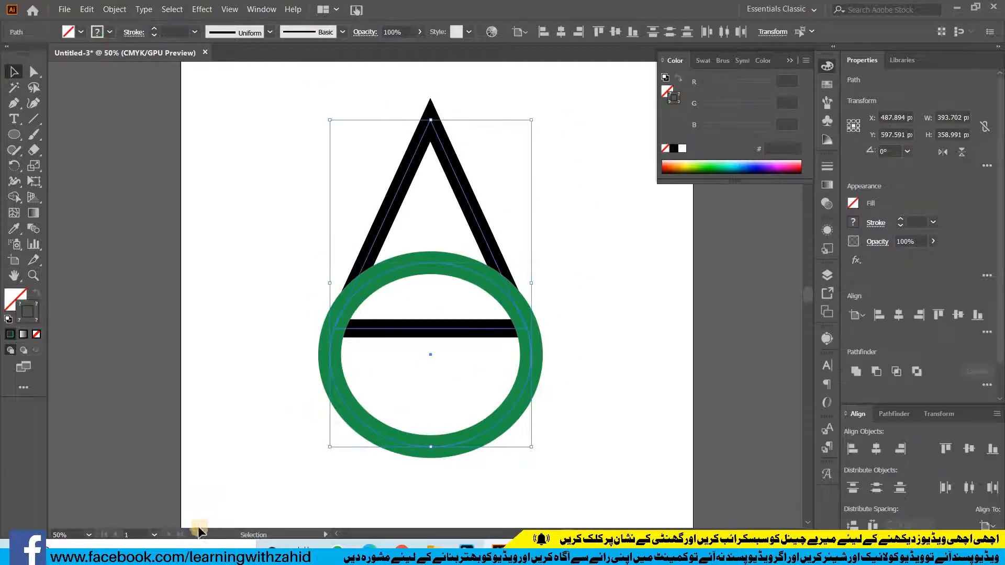
{"action": "left_click", "coordinate": [112, 9]}
{"action": "left_click", "coordinate": [125, 144]}
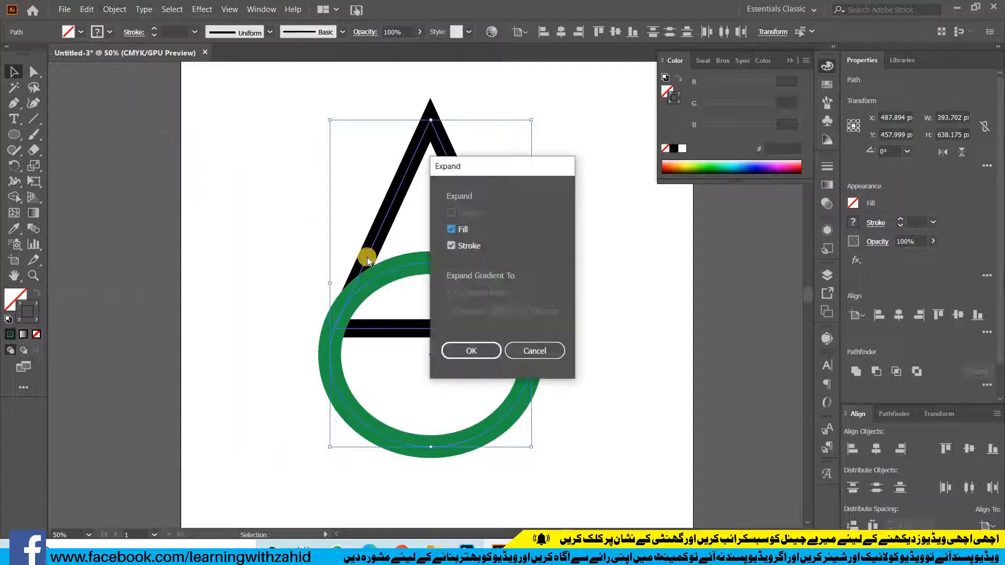
{"action": "left_click", "coordinate": [457, 350]}
{"action": "left_click", "coordinate": [569, 288]}
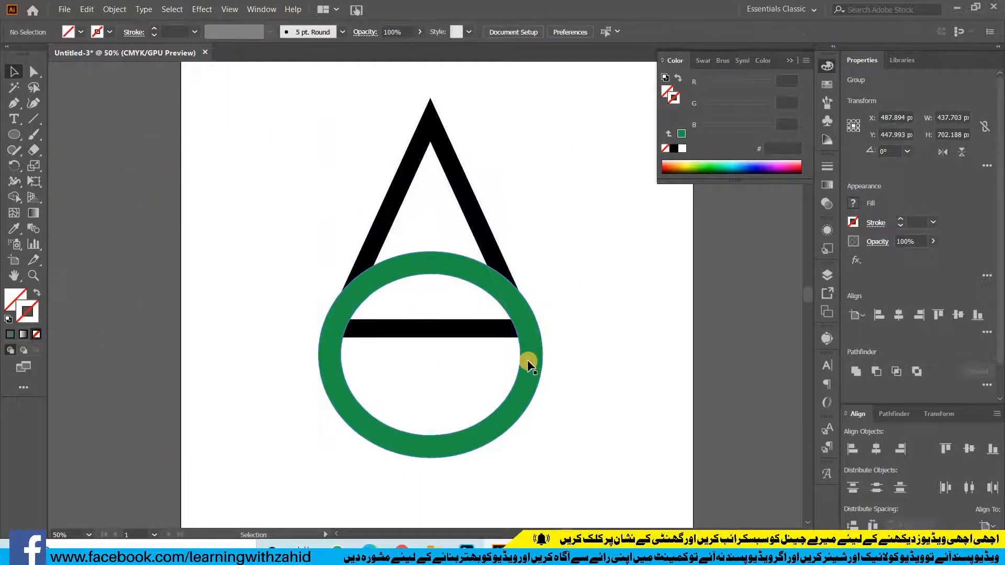
Offset the path of the green ring by 20 px with miter joins
{"action": "left_click", "coordinate": [111, 9]}
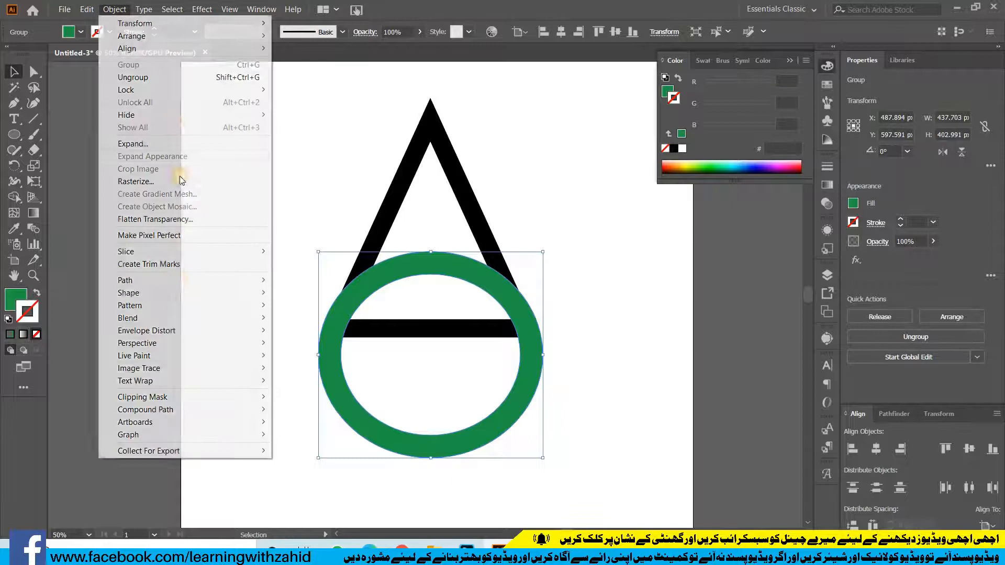
{"action": "mouse_move", "coordinate": [179, 283]}
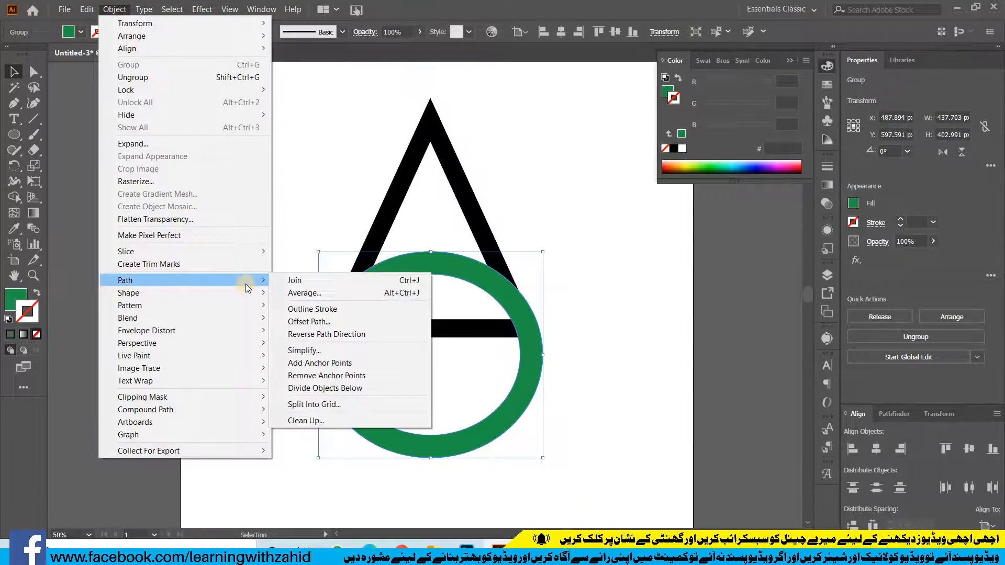
{"action": "left_click", "coordinate": [299, 322]}
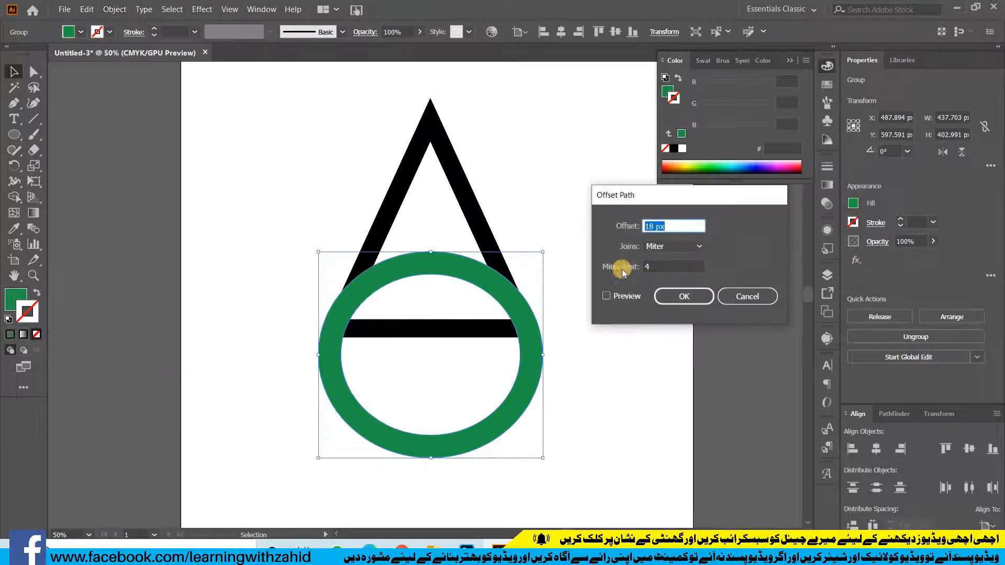
{"action": "left_click", "coordinate": [610, 298]}
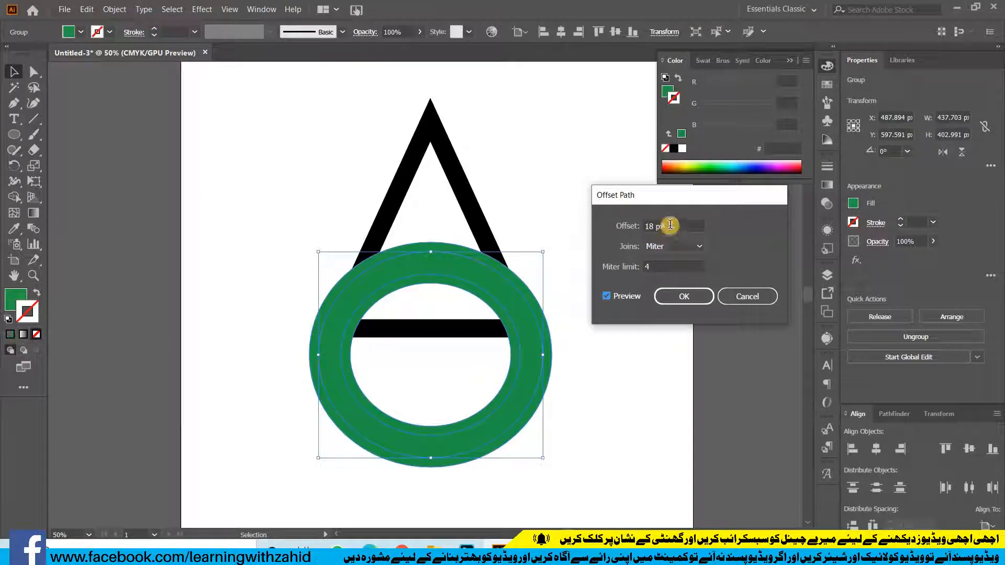
{"action": "left_click", "coordinate": [670, 225]}
{"action": "key", "text": "Up"}
{"action": "key", "text": "Up"}
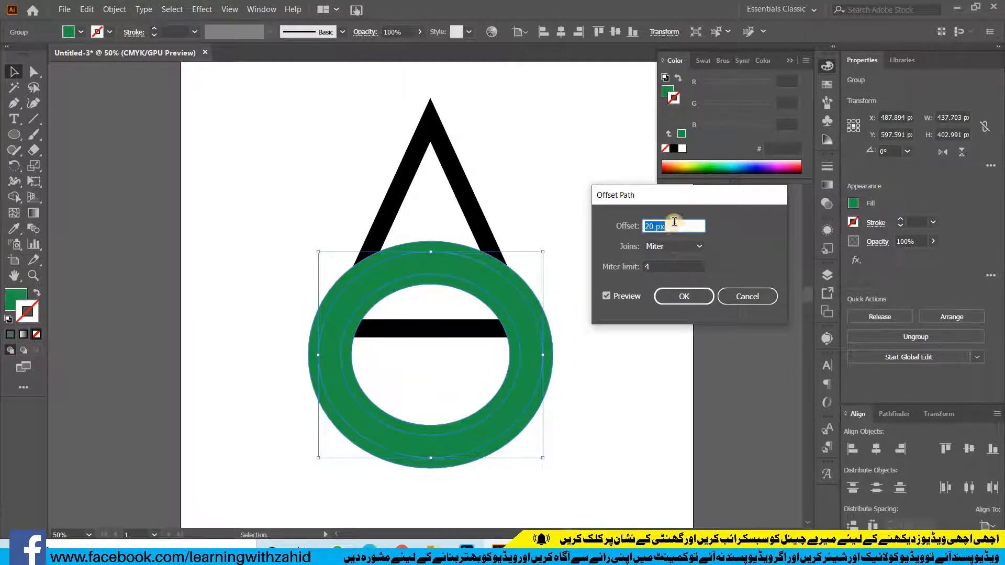
{"action": "left_click", "coordinate": [698, 301]}
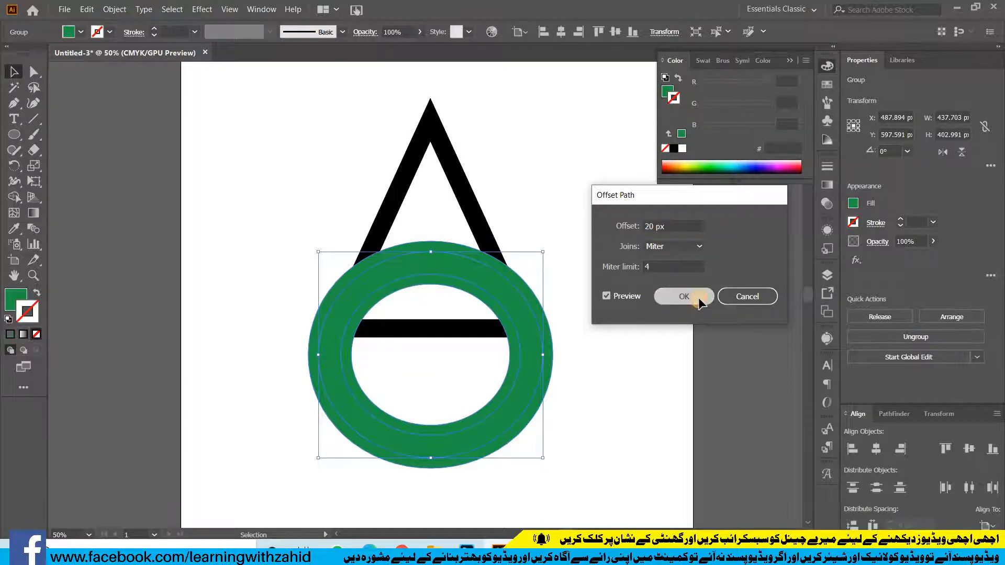
Select the triangle and both green rings and split them at their overlaps with the Divide pathfinder
{"action": "left_click", "coordinate": [340, 359]}
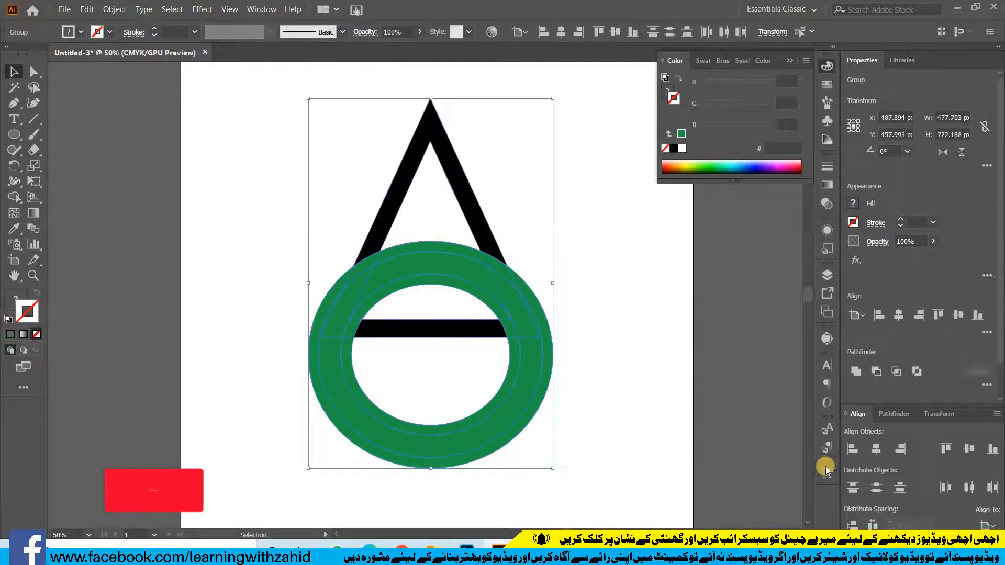
{"action": "left_click", "coordinate": [987, 384]}
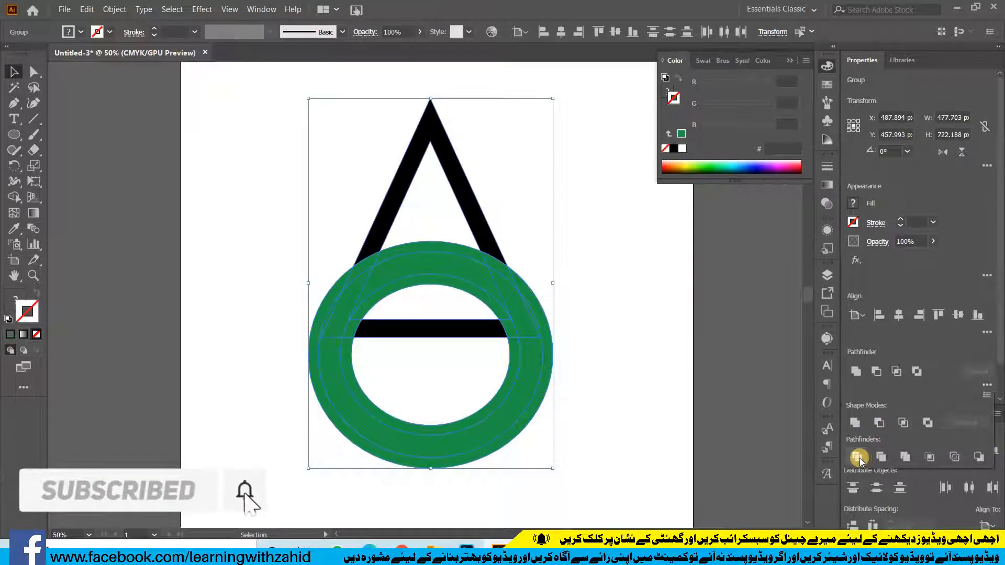
{"action": "left_click", "coordinate": [860, 458]}
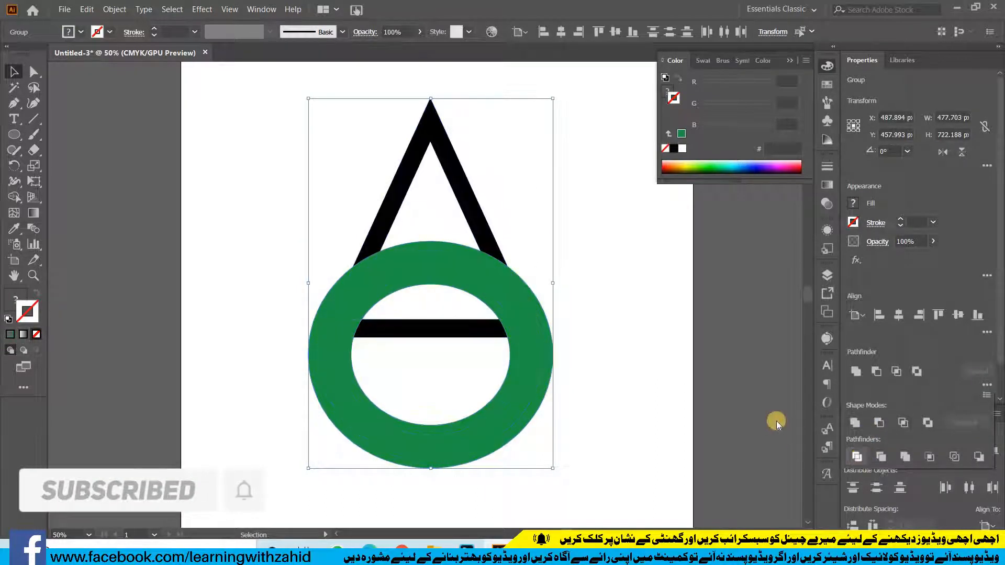
{"action": "double_click", "coordinate": [504, 300]}
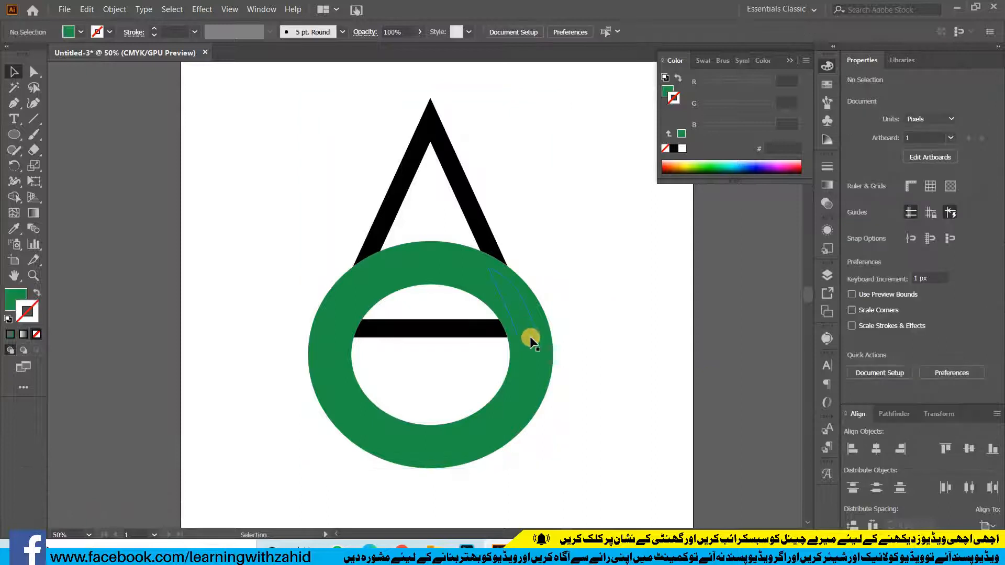
Ungroup the divided artwork into separate pieces
{"action": "right_click", "coordinate": [474, 276]}
{"action": "left_click_drag", "start_coordinate": [579, 99], "coordinate": [306, 481]}
{"action": "right_click", "coordinate": [386, 282]}
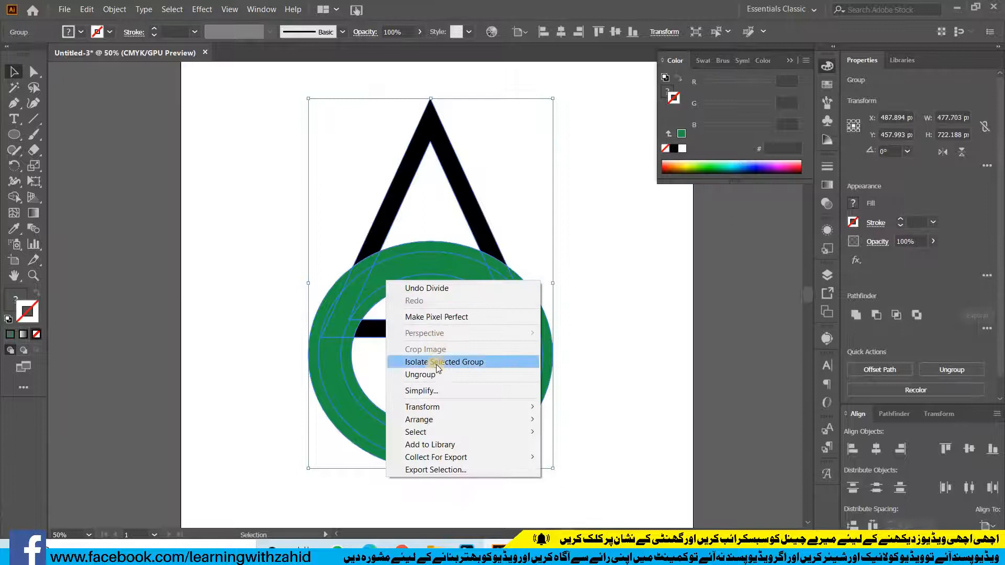
{"action": "left_click", "coordinate": [419, 374]}
{"action": "left_click", "coordinate": [593, 416]}
Delete the ring's lower band, its inner offset band and the triangle's horizontal bar
{"action": "left_click", "coordinate": [464, 439]}
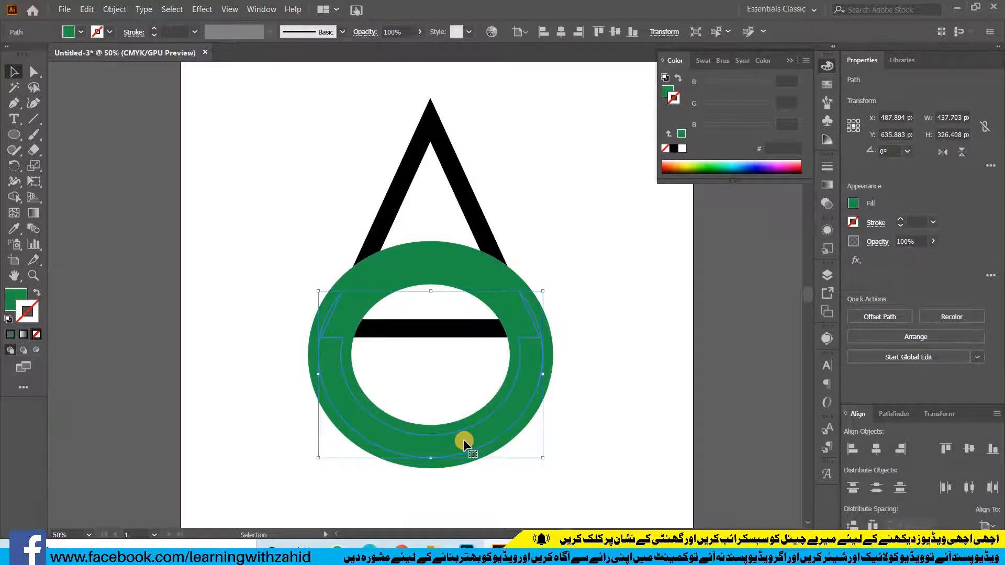
{"action": "key", "text": "Delete"}
{"action": "left_click", "coordinate": [457, 423]}
{"action": "key", "text": "Delete"}
{"action": "left_click", "coordinate": [421, 329]}
{"action": "key", "text": "Delete"}
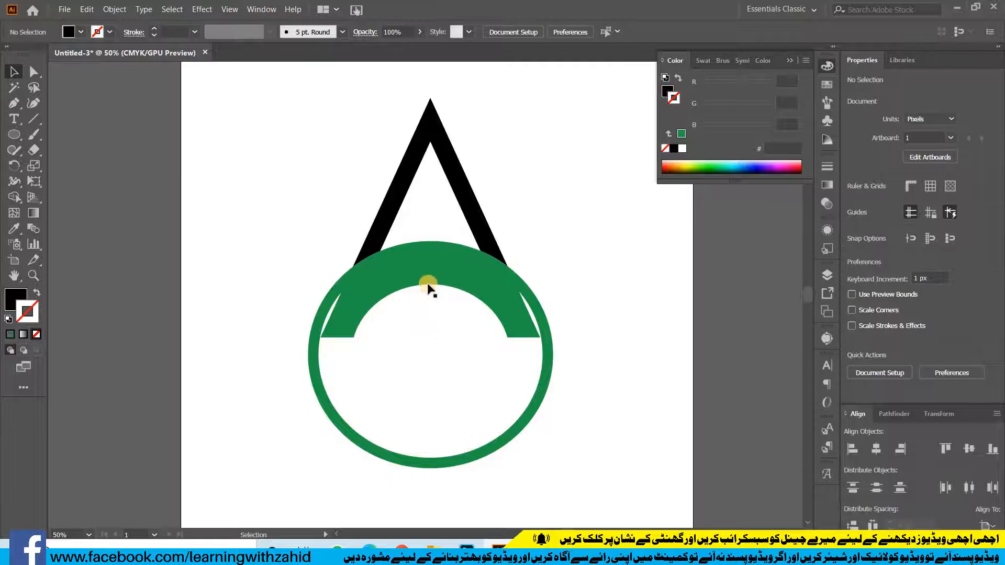
Delete the leftover ring pieces inside and outside the arch, including the outer band separating the arch from the left leg
{"action": "left_click", "coordinate": [428, 299]}
{"action": "key", "text": "Delete"}
{"action": "left_click", "coordinate": [357, 328]}
{"action": "key", "text": "Delete"}
{"action": "left_click", "coordinate": [506, 335]}
{"action": "key", "text": "Delete"}
{"action": "left_click", "coordinate": [518, 423]}
{"action": "key", "text": "Delete"}
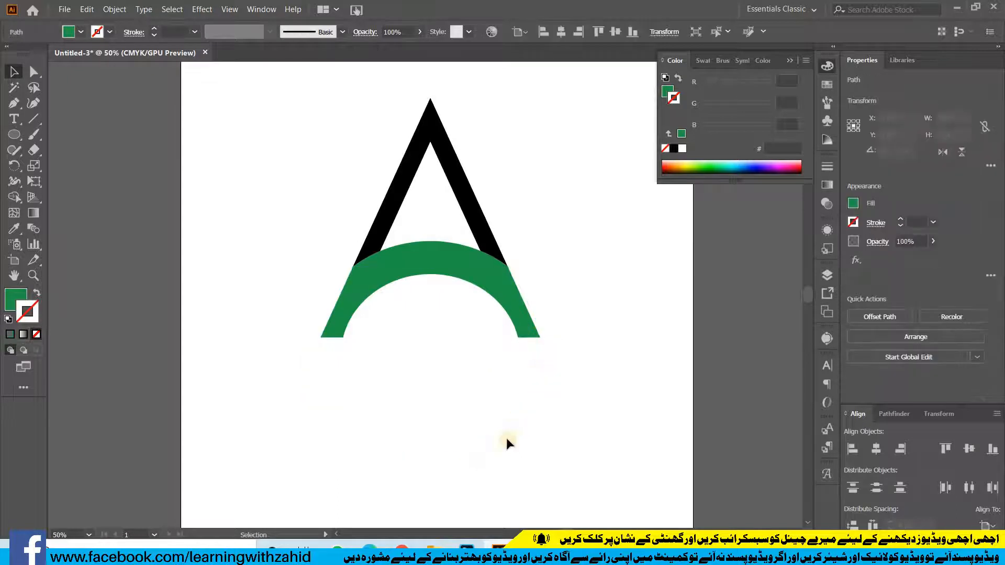
{"action": "left_click", "coordinate": [364, 259]}
{"action": "left_click", "coordinate": [406, 396]}
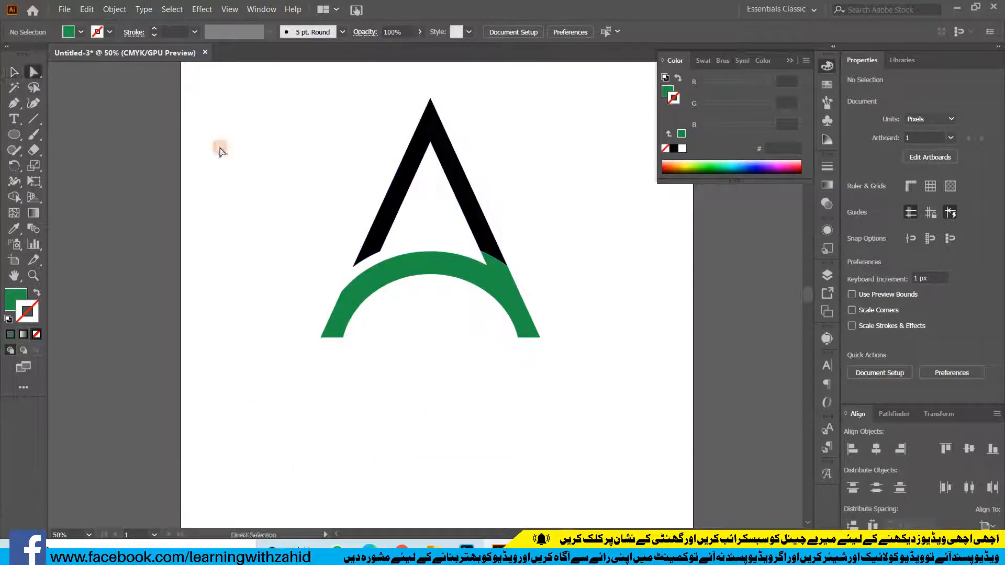
Round the inner corner below the apex of the black legs
{"action": "key", "text": "a"}
{"action": "left_click_drag", "start_coordinate": [426, 145], "coordinate": [428, 211]}
{"action": "left_click", "coordinate": [442, 385]}
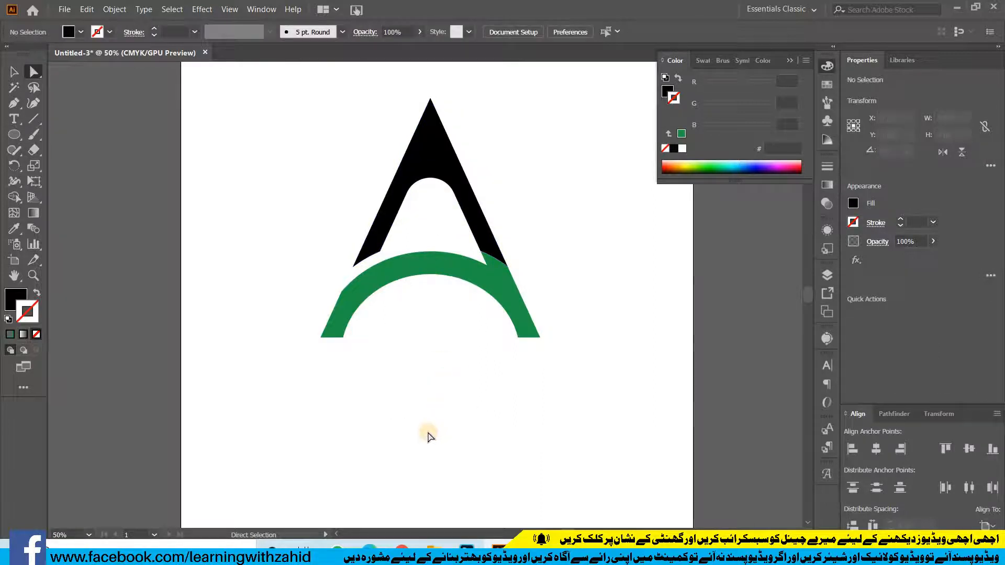
Find and delete the invisible unfilled paths left below and inside the green arch
{"action": "left_click_drag", "start_coordinate": [511, 99], "coordinate": [360, 480]}
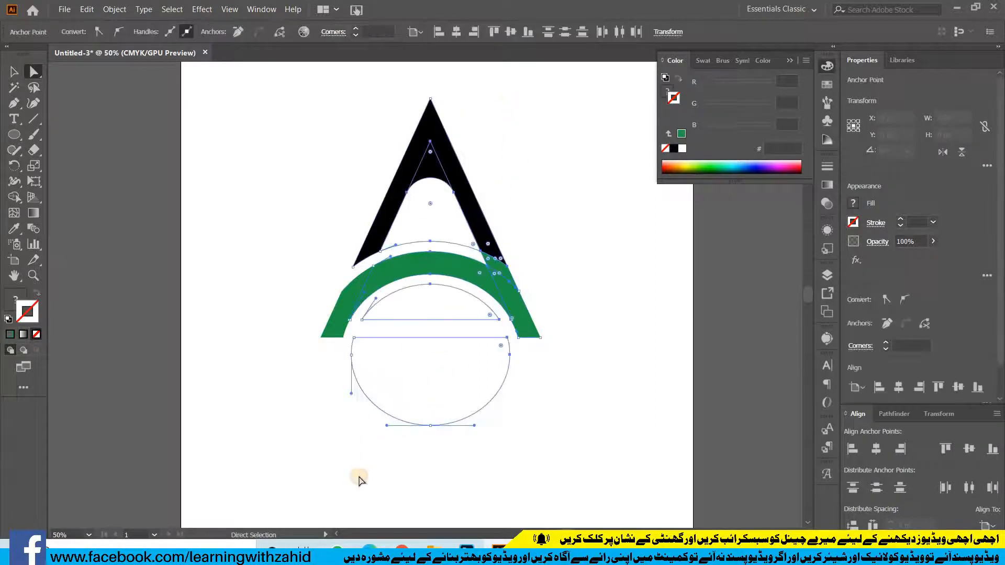
{"action": "left_click", "coordinate": [508, 446]}
{"action": "left_click_drag", "start_coordinate": [367, 339], "coordinate": [432, 484]}
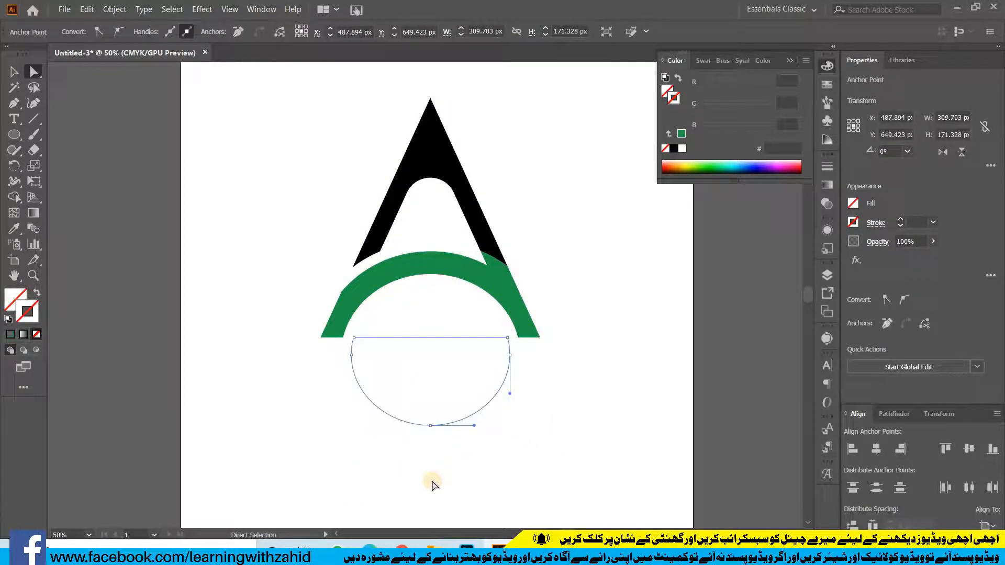
{"action": "left_click", "coordinate": [448, 345]}
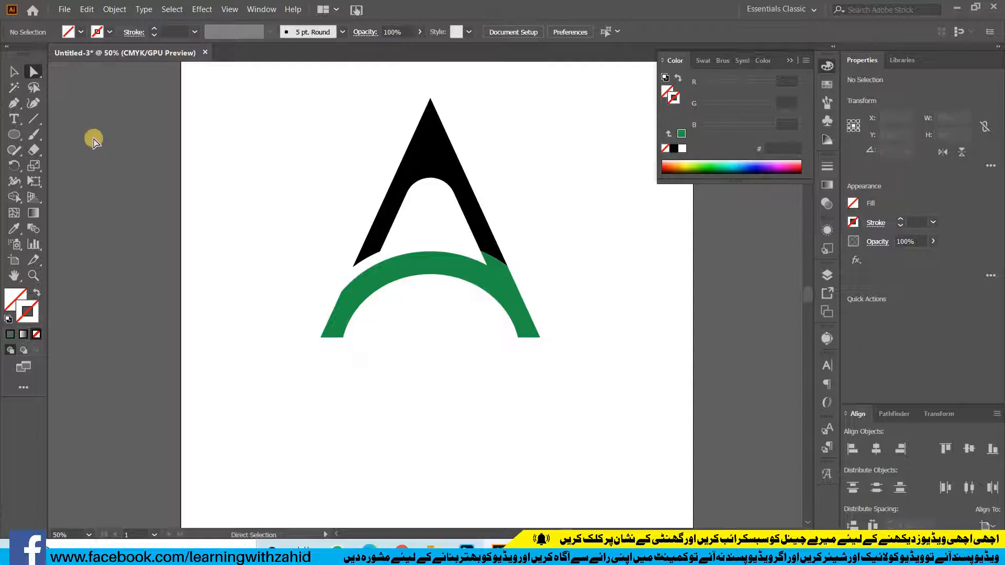
{"action": "left_click", "coordinate": [13, 71]}
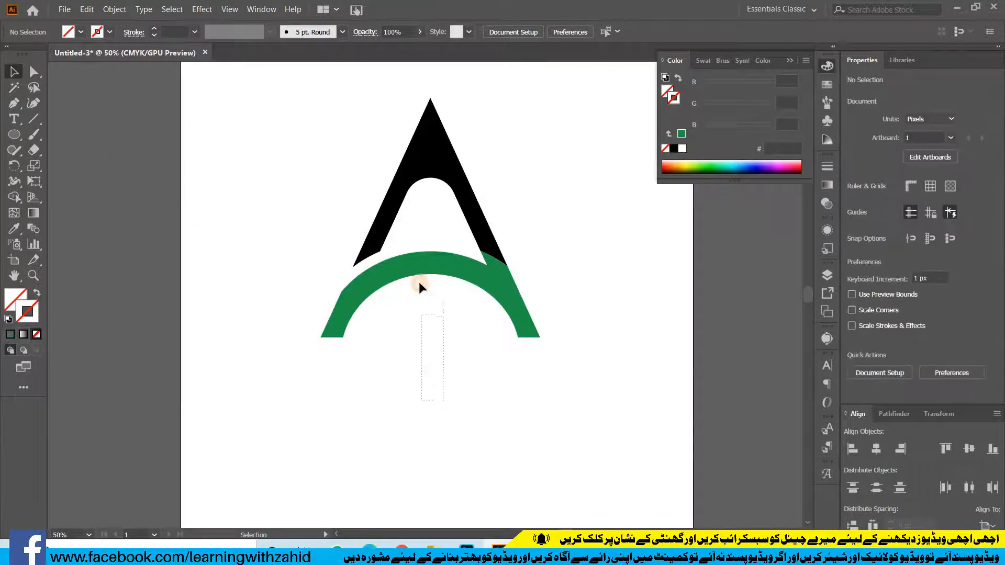
{"action": "left_click_drag", "start_coordinate": [423, 334], "coordinate": [433, 261]}
{"action": "left_click", "coordinate": [435, 240]}
{"action": "left_click", "coordinate": [436, 489]}
Select the whole letter and merge the black legs, green arch pieces and rounded apex into one black shape with Shape Builder
{"action": "left_click_drag", "start_coordinate": [460, 343], "coordinate": [272, 445]}
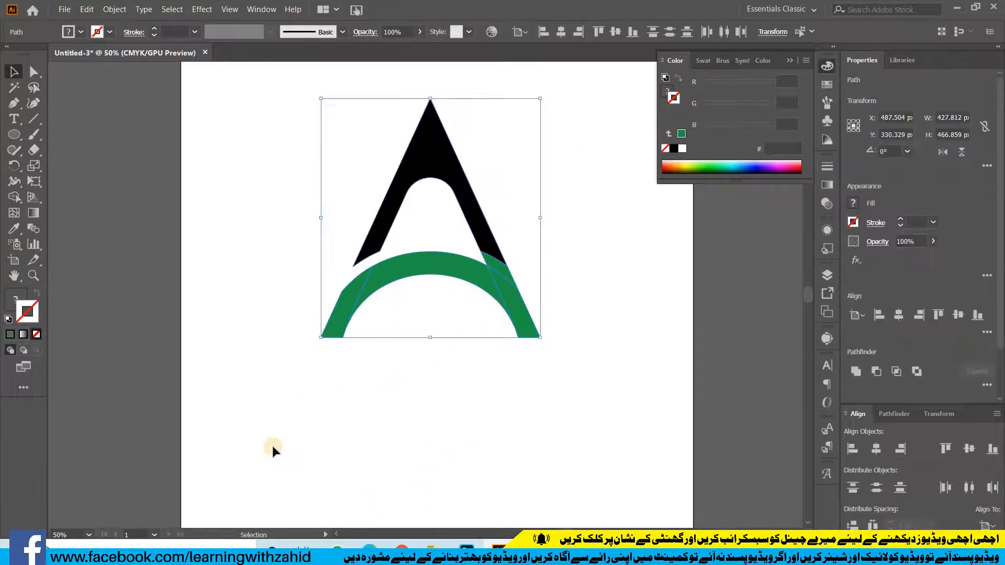
{"action": "left_click", "coordinate": [14, 196]}
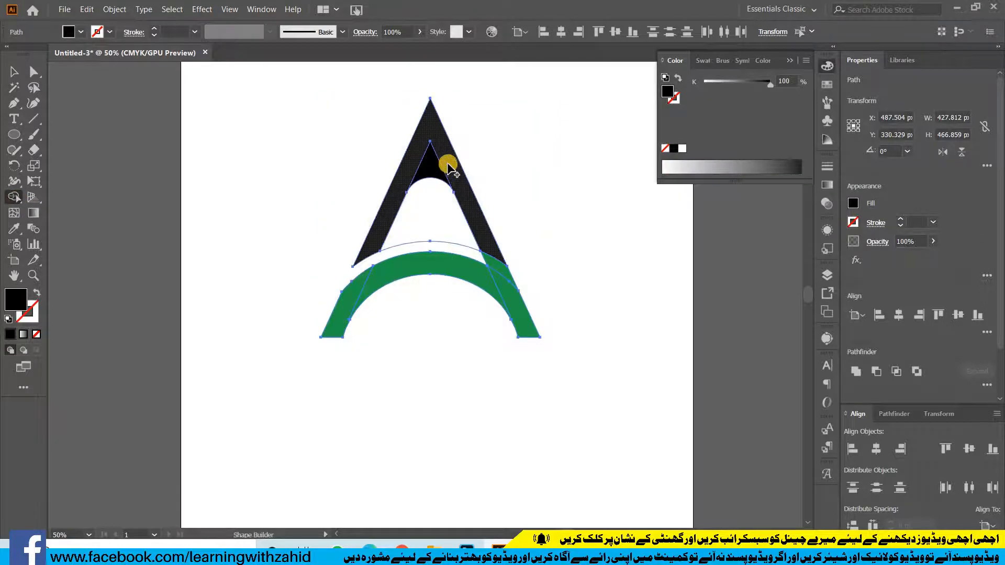
{"action": "mouse_move", "coordinate": [513, 274]}
{"action": "left_mouse_down"}
{"action": "mouse_move", "coordinate": [521, 309]}
{"action": "mouse_move", "coordinate": [479, 232]}
{"action": "mouse_move", "coordinate": [503, 281]}
{"action": "mouse_move", "coordinate": [409, 269]}
{"action": "mouse_move", "coordinate": [372, 284]}
{"action": "mouse_move", "coordinate": [340, 320]}
{"action": "mouse_move", "coordinate": [387, 226]}
{"action": "left_mouse_up"}
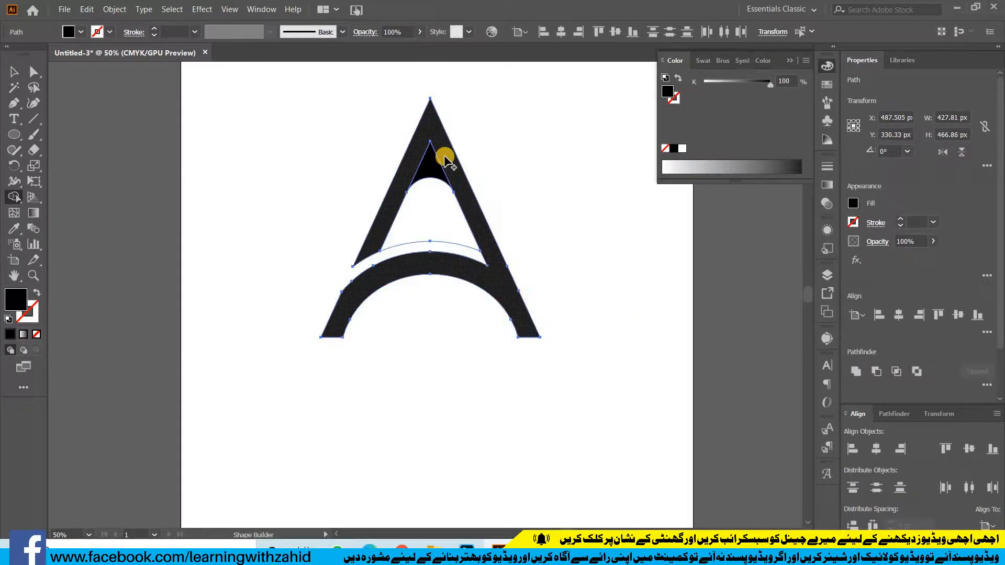
{"action": "left_click", "coordinate": [433, 176]}
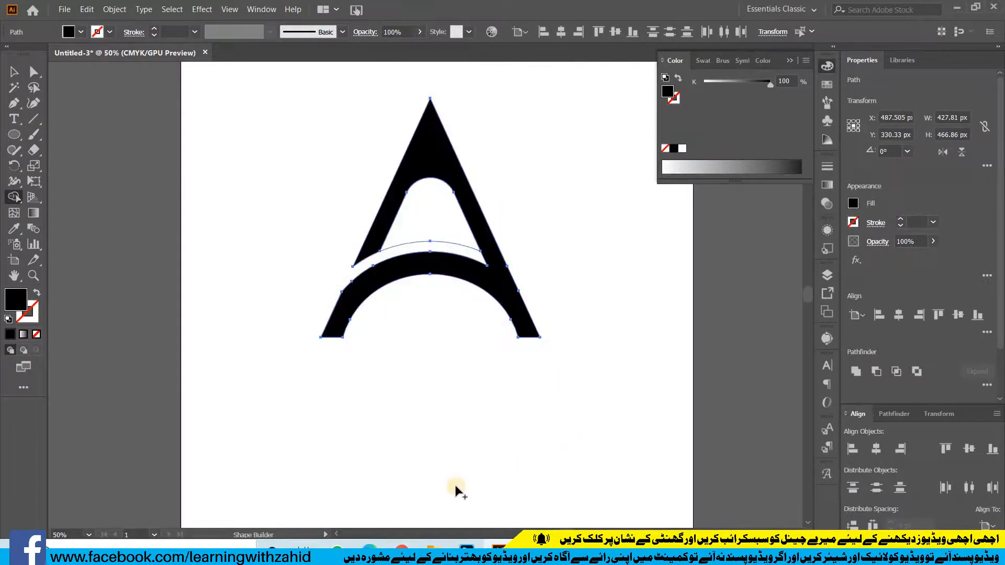
Delete the invisible unfilled path in the gap between the letter's counter and the arch
{"action": "left_click", "coordinate": [14, 72]}
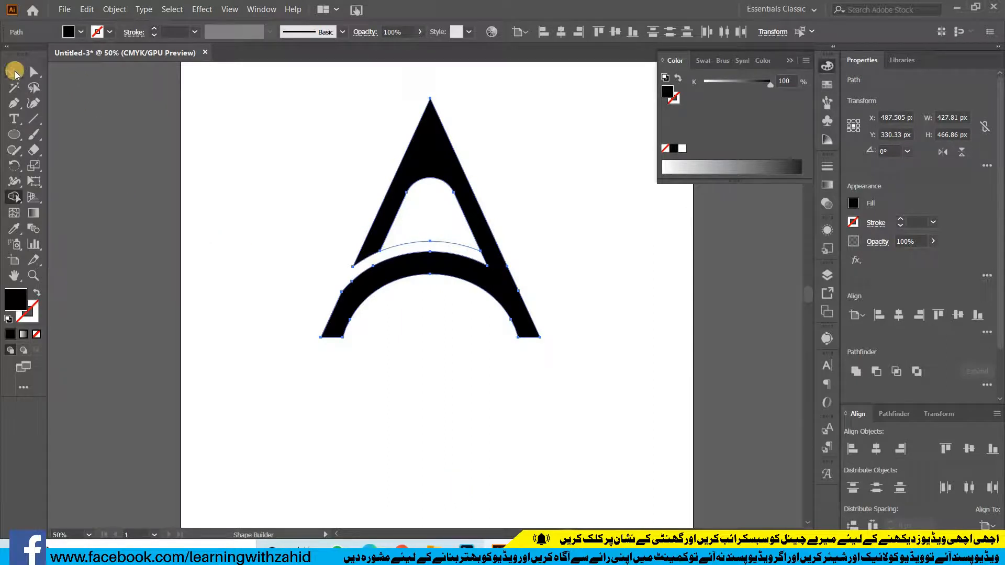
{"action": "left_click", "coordinate": [368, 299]}
{"action": "left_click", "coordinate": [432, 384]}
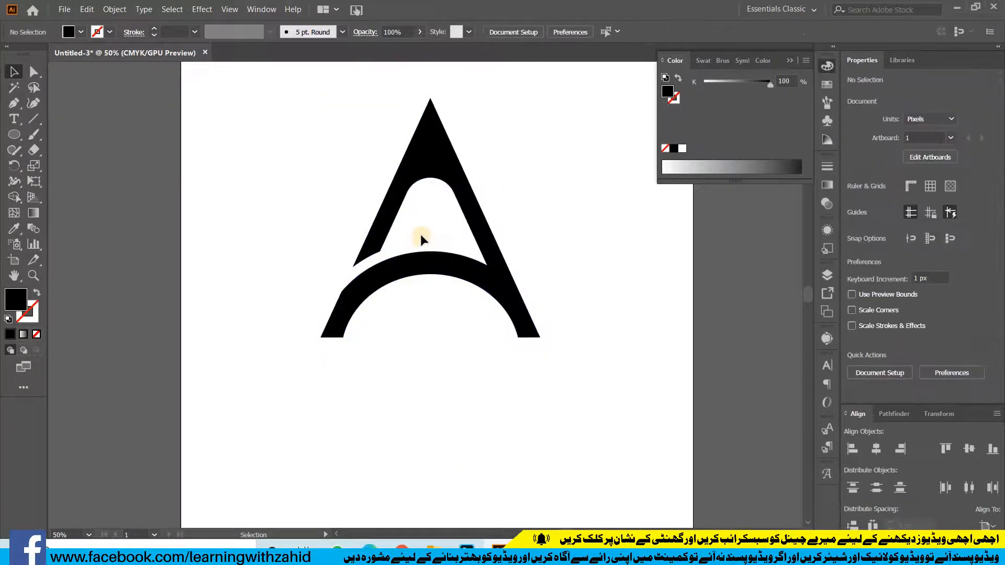
{"action": "left_click", "coordinate": [494, 416]}
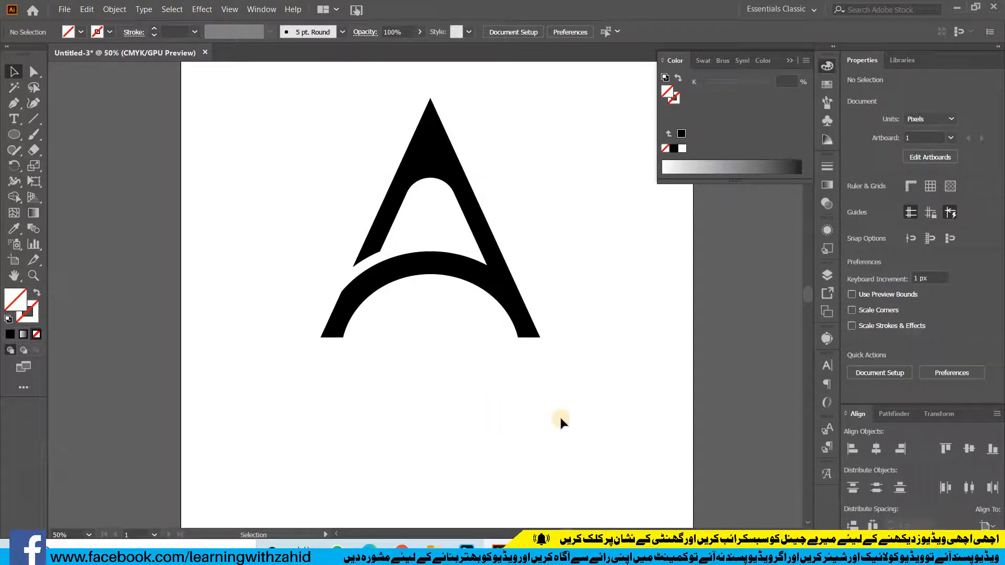
Select the merged letter A and center it horizontally and vertically on the artboard
{"action": "left_click", "coordinate": [786, 73]}
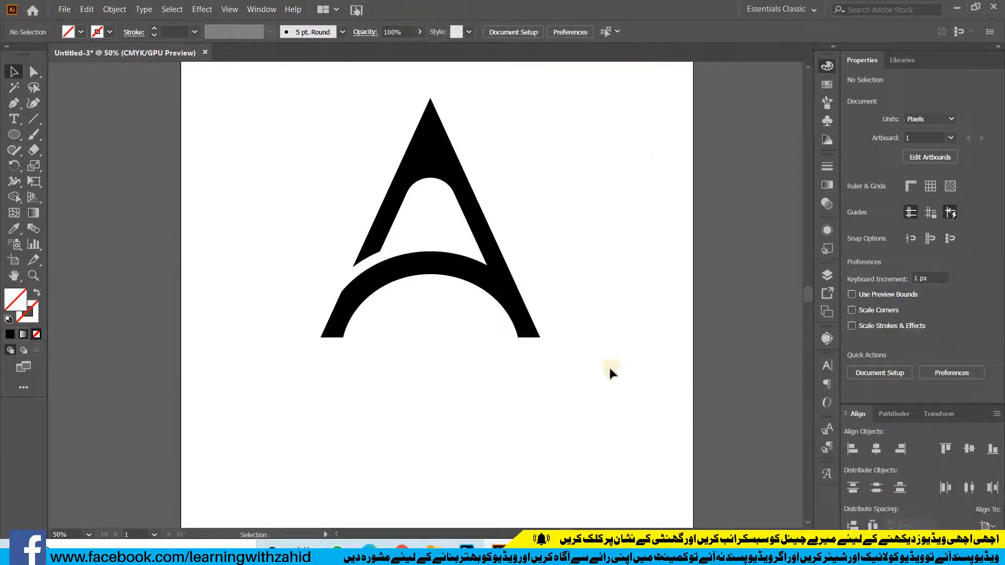
{"action": "left_click_drag", "start_coordinate": [582, 220], "coordinate": [346, 342]}
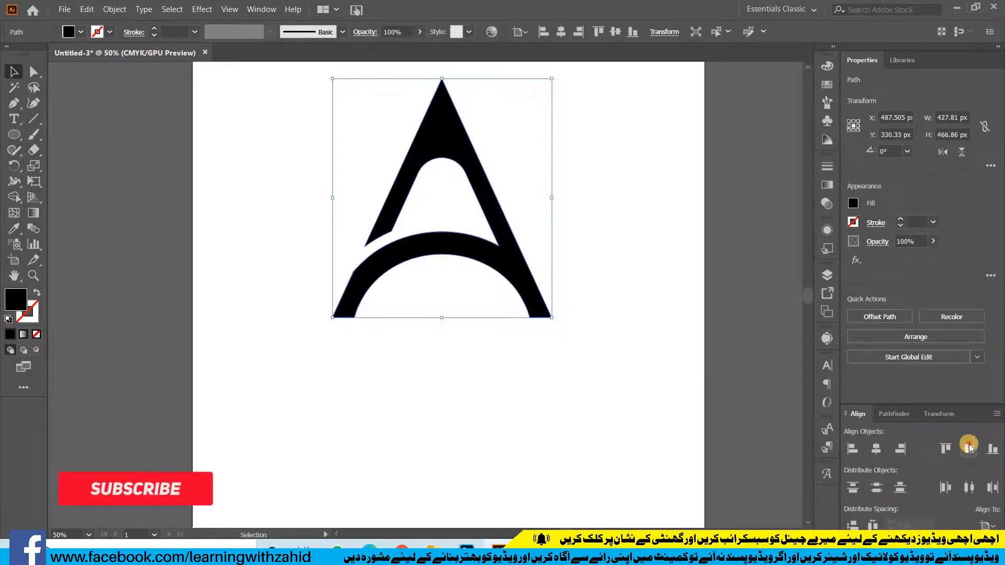
{"action": "left_click", "coordinate": [858, 450]}
{"action": "left_click", "coordinate": [876, 448]}
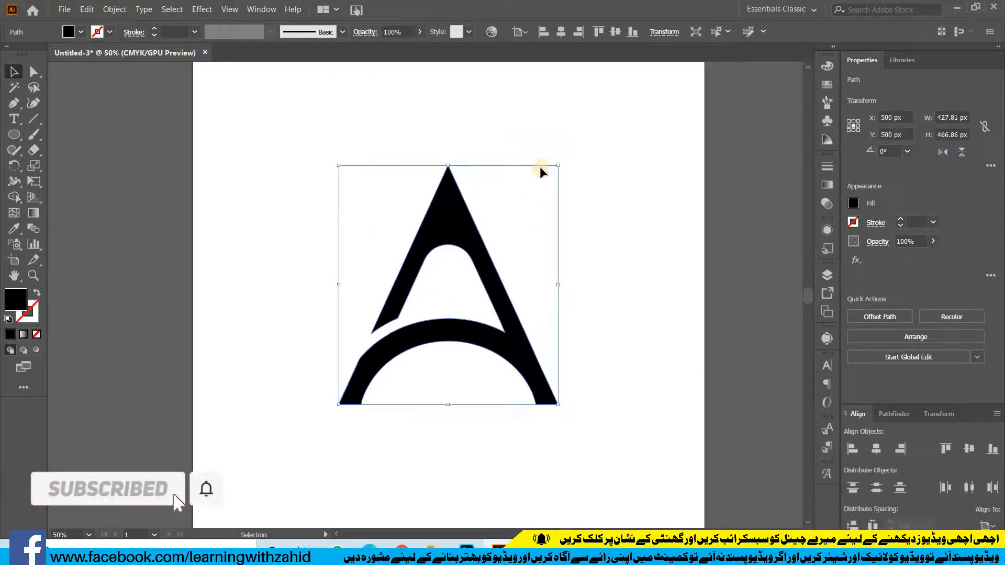
Enlarge the letter A proportionally around its center to about 549 by 599 px and deselect it
{"action": "left_click_drag", "start_coordinate": [558, 168], "coordinate": [605, 138]}
{"action": "left_click", "coordinate": [644, 323]}
{"action": "left_click_drag", "start_coordinate": [645, 322], "coordinate": [649, 328]}
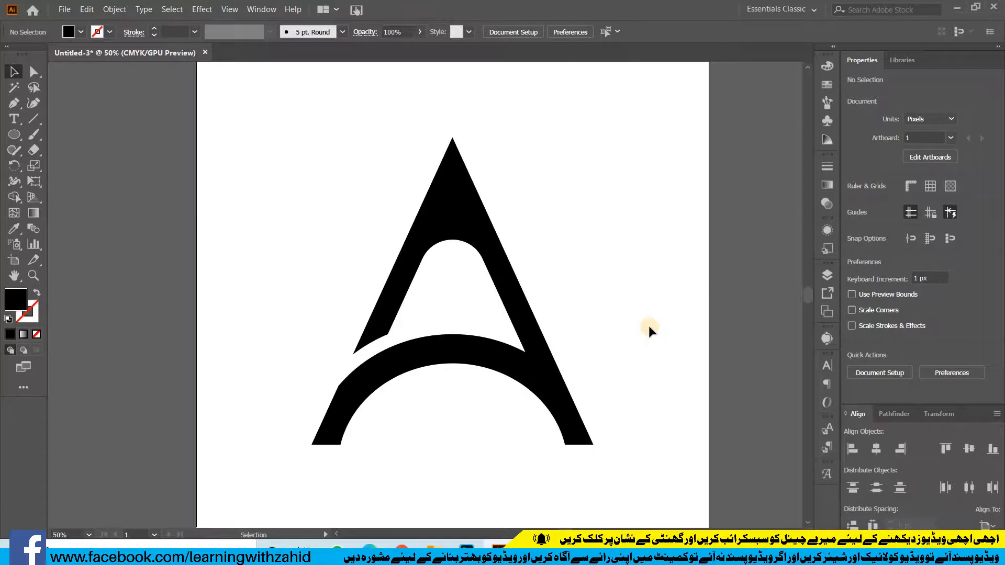
Fill the letter A with the orange swatch (C 0, M 50, Y 100, K 0) and display its color sliders
{"action": "left_click", "coordinate": [472, 216]}
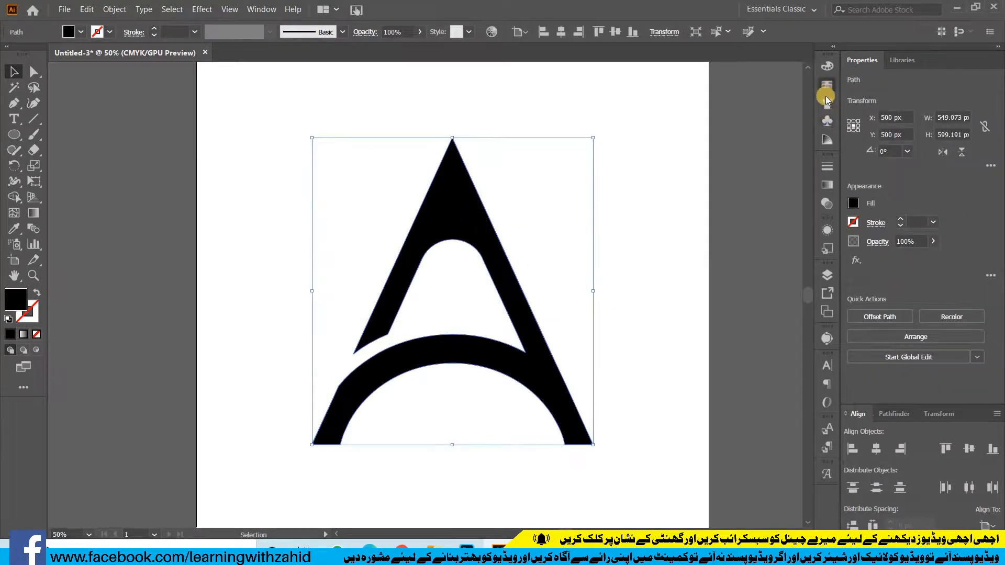
{"action": "left_click", "coordinate": [829, 90]}
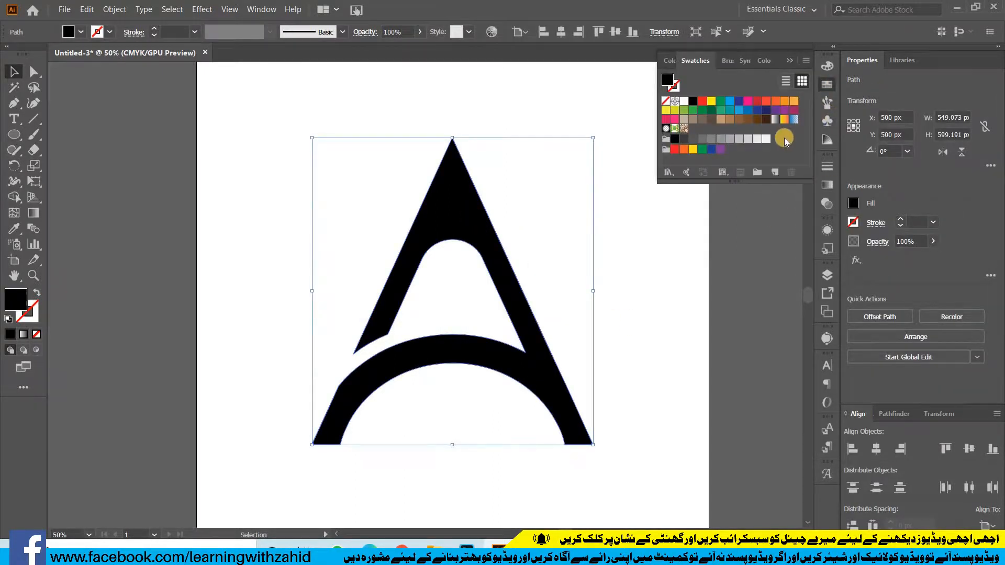
{"action": "left_click", "coordinate": [784, 101]}
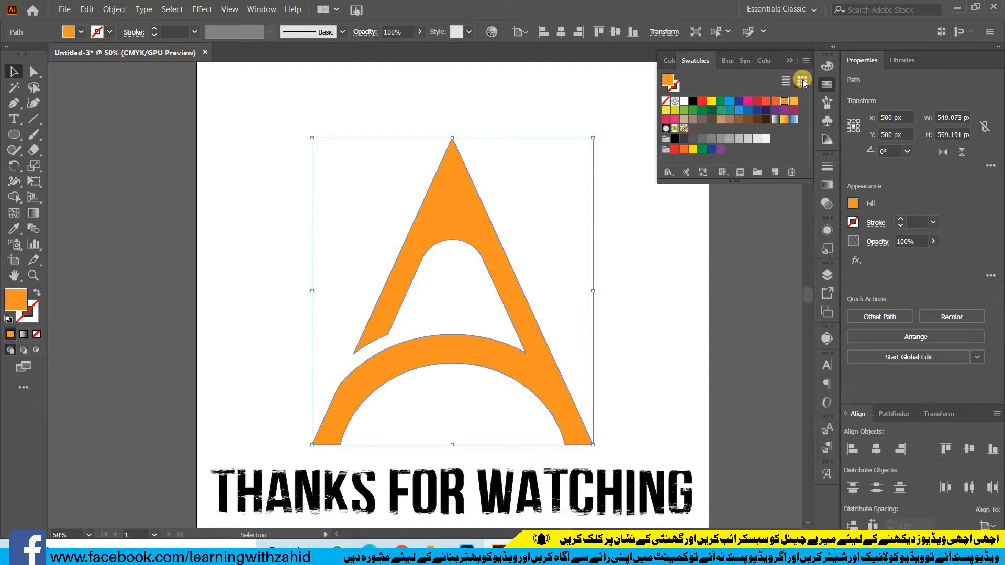
{"action": "left_click", "coordinate": [827, 67]}
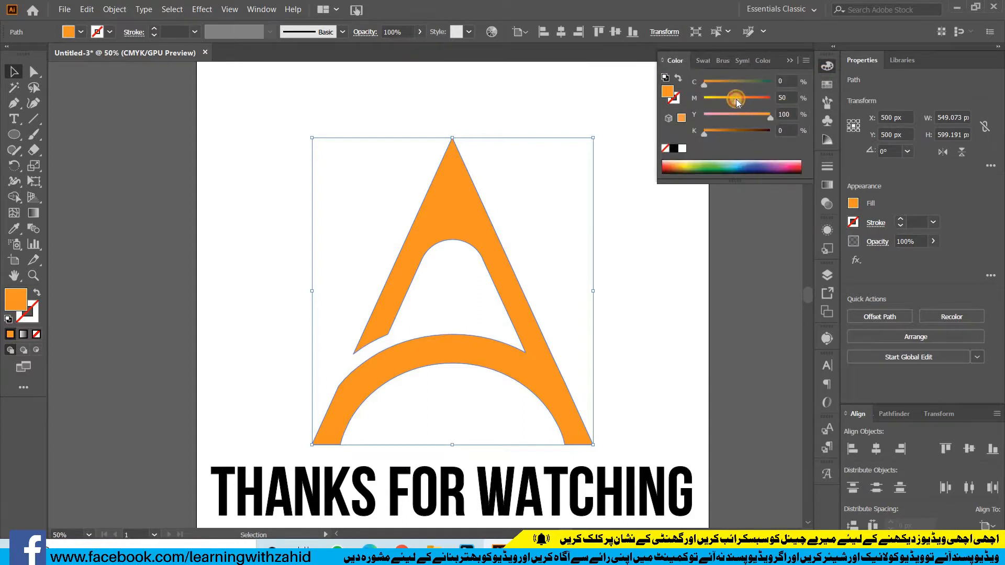